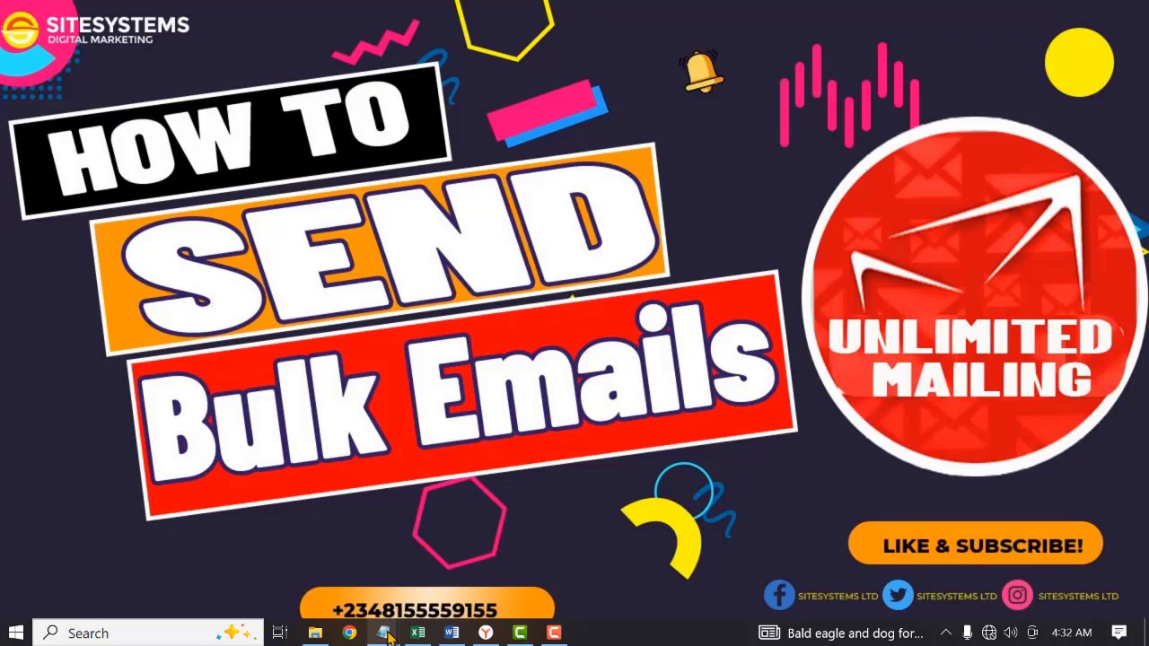
# Launch Bulk Mailer 9 from its shortcut in the Desktop folder and check the computer's Wi-Fi connection.
pyautogui.moveTo(392, 634)
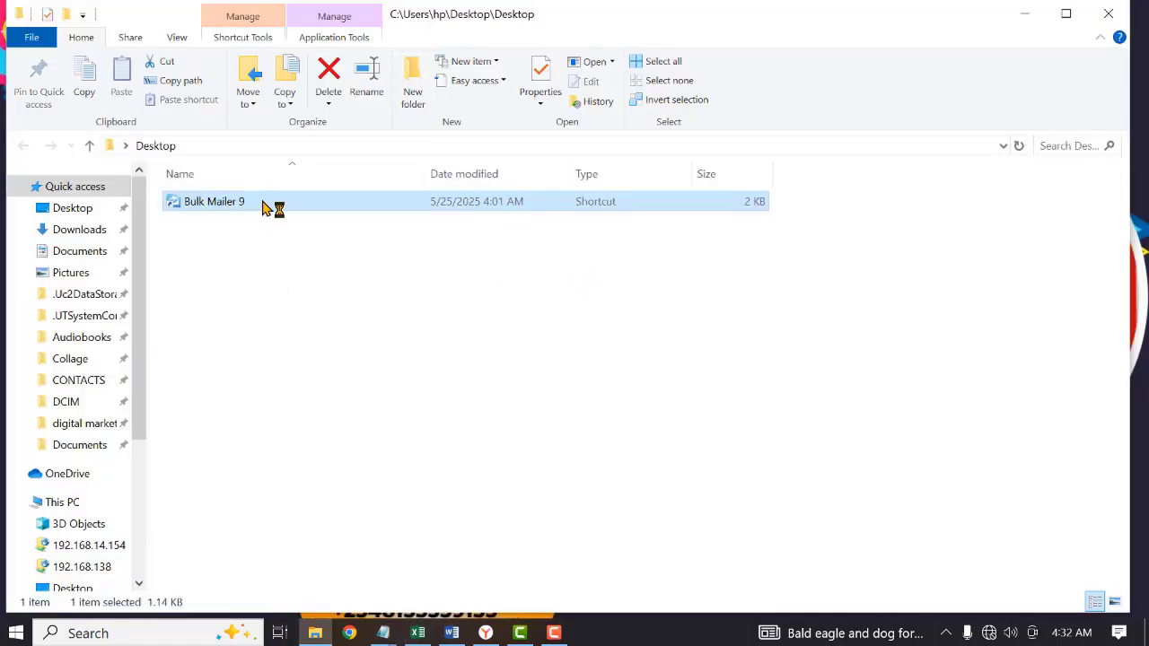
pyautogui.doubleClick(269, 206)
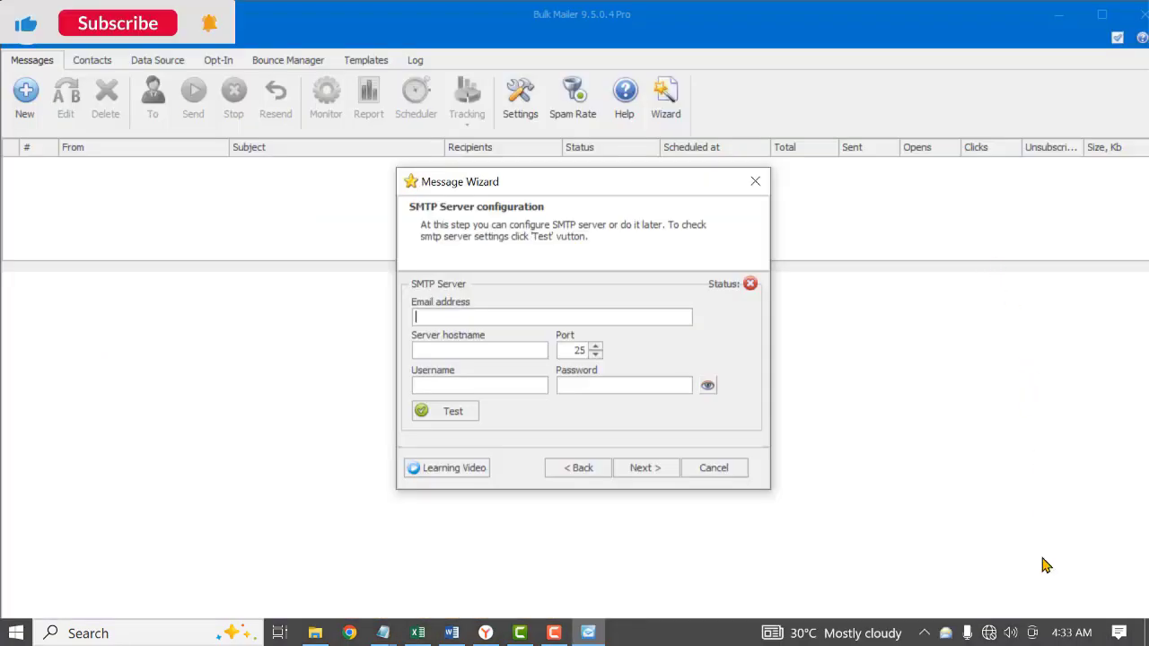
pyautogui.click(988, 633)
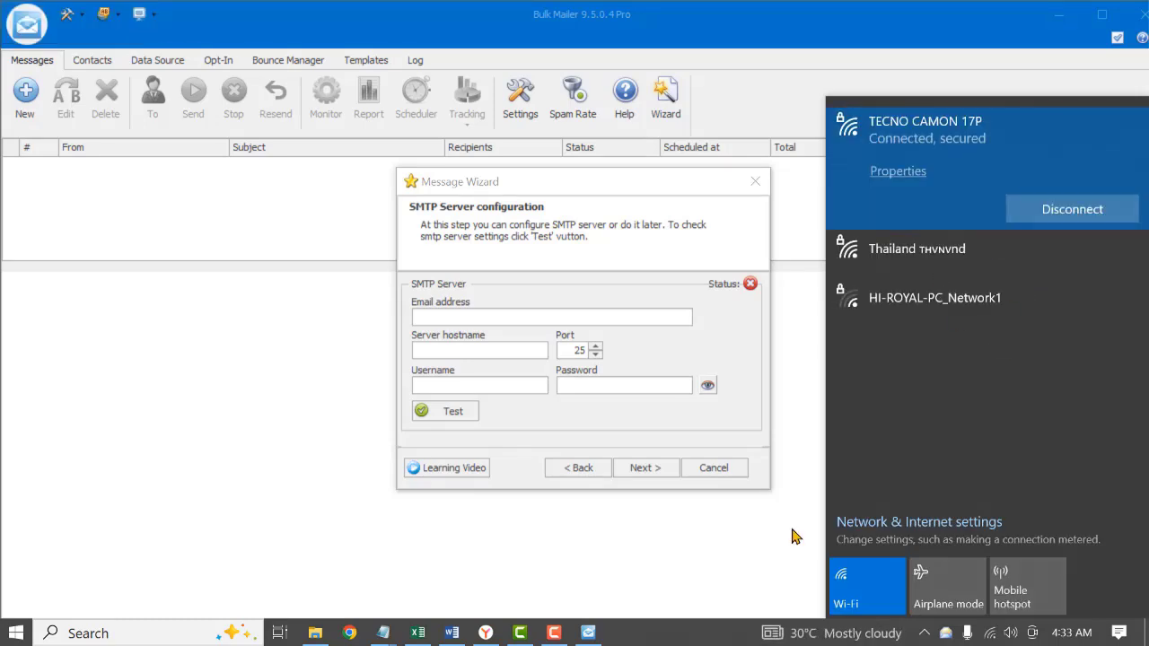
pyautogui.click(710, 381)
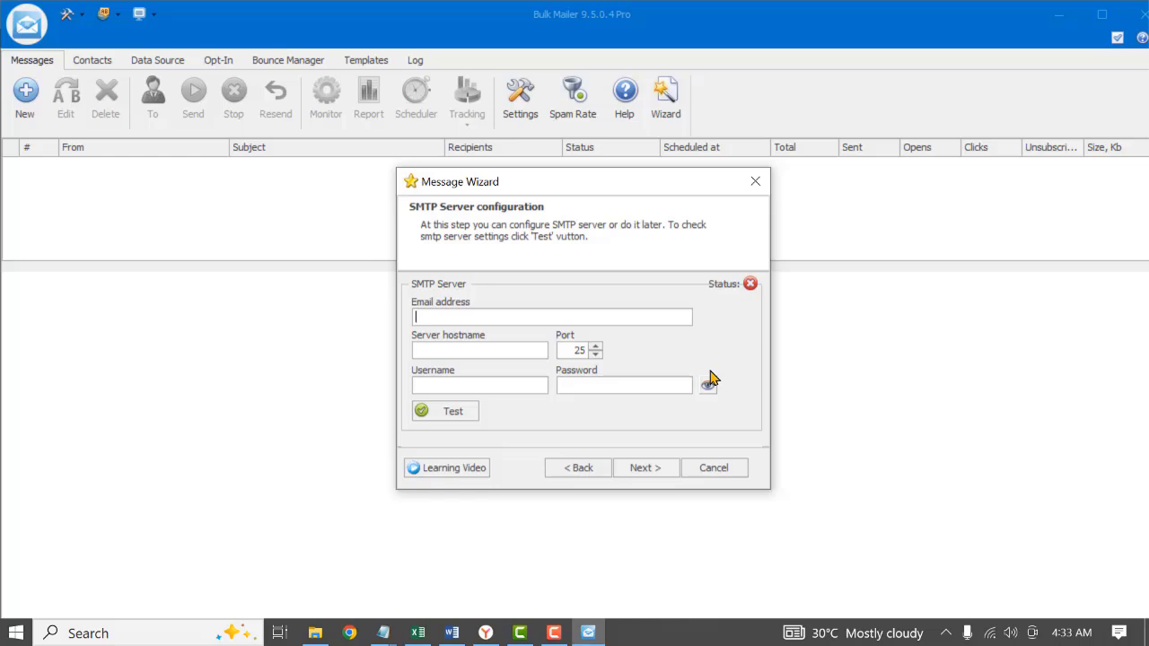
# Enter the sender's email address in the SMTP server configuration, using hostname smtp.gmail.com and port 465.
pyautogui.hotkey('ctrl', 'v')
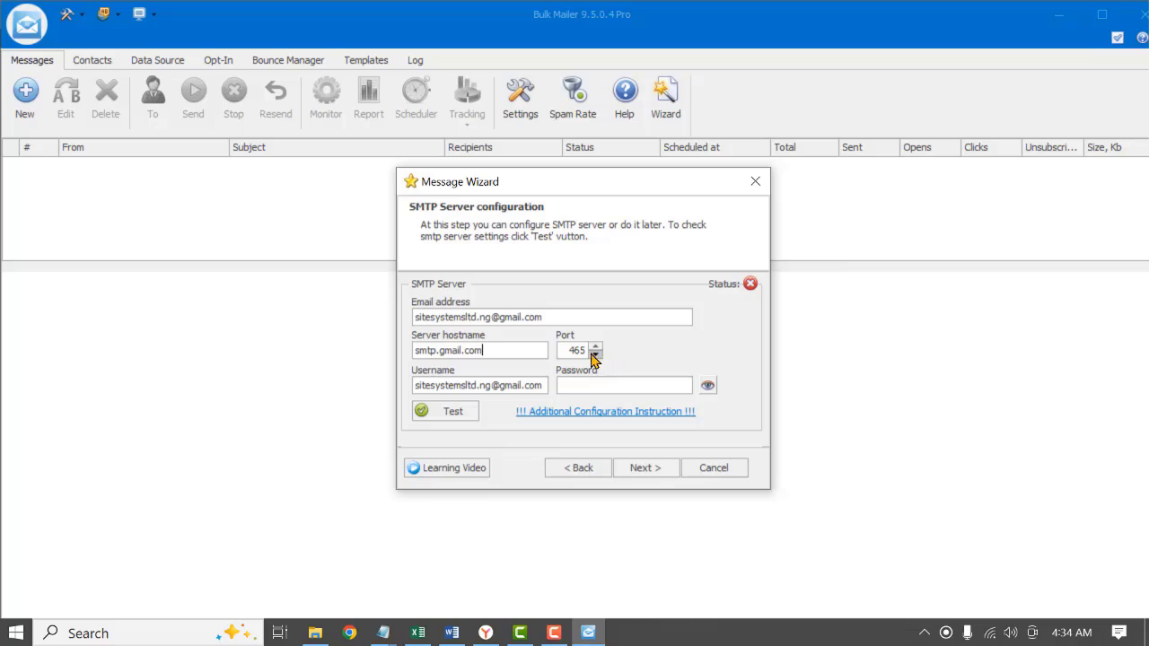
pyautogui.moveTo(503, 350); pyautogui.dragTo(395, 359)
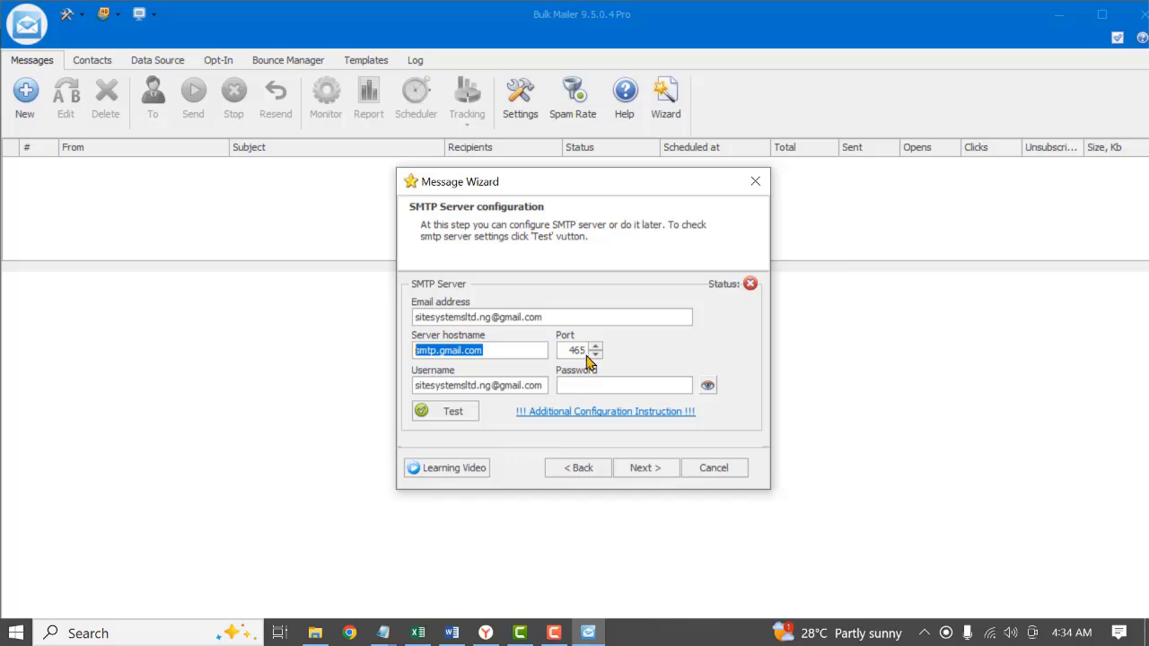
# Replace the SMTP username with the other Gmail account's address and enter the account password.
pyautogui.click(534, 384)
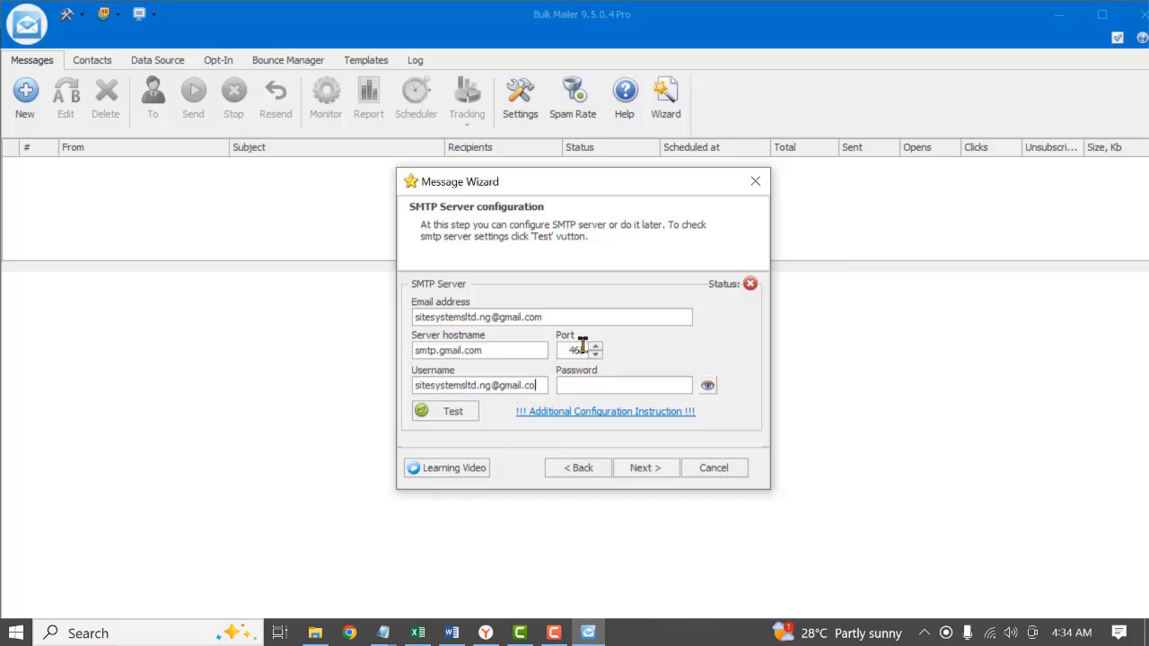
pyautogui.press('BackSpace')
pyautogui.press('BackSpace')
pyautogui.press('BackSpace')
pyautogui.press('BackSpace')
pyautogui.press('BackSpace')
pyautogui.press('BackSpace')
pyautogui.press('BackSpace')
pyautogui.press('BackSpace')
pyautogui.press('BackSpace')
pyautogui.press('BackSpace')
pyautogui.press('BackSpace')
pyautogui.press('BackSpace')
pyautogui.press('BackSpace')
pyautogui.press('BackSpace')
pyautogui.press('BackSpace')
pyautogui.press('BackSpace')
pyautogui.press('BackSpace')
pyautogui.press('BackSpace')
pyautogui.press('BackSpace')
pyautogui.press('BackSpace')
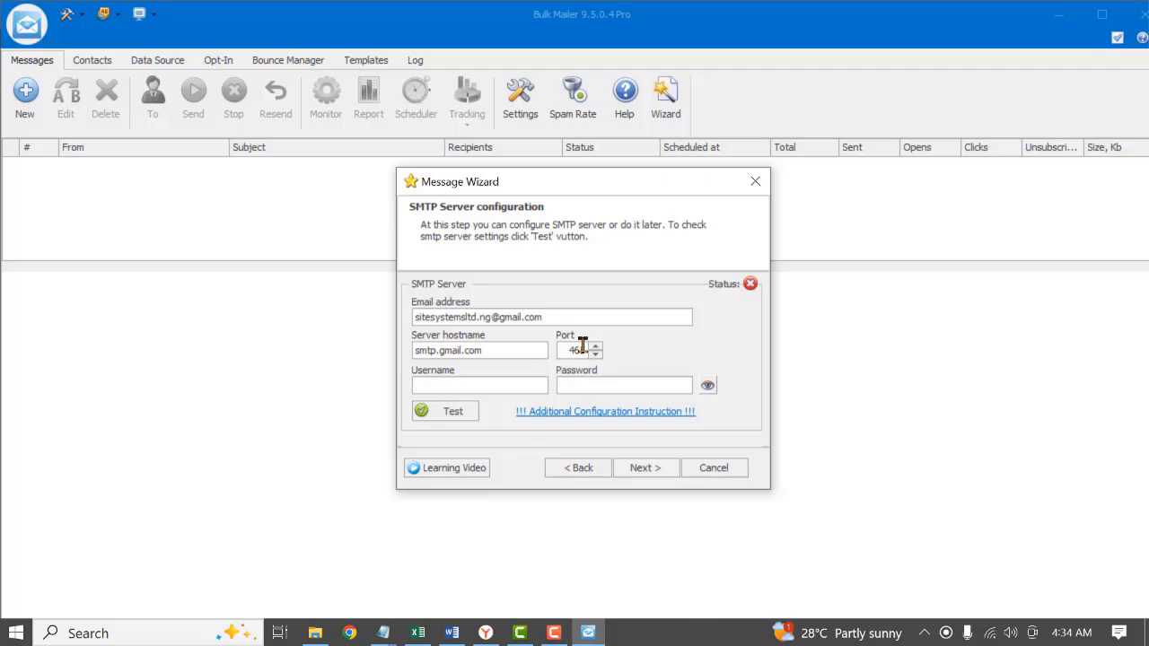
pyautogui.hotkey('alt', 'Tab')
pyautogui.hotkey('alt', 'Tab')
pyautogui.hotkey('ctrl', 'v')
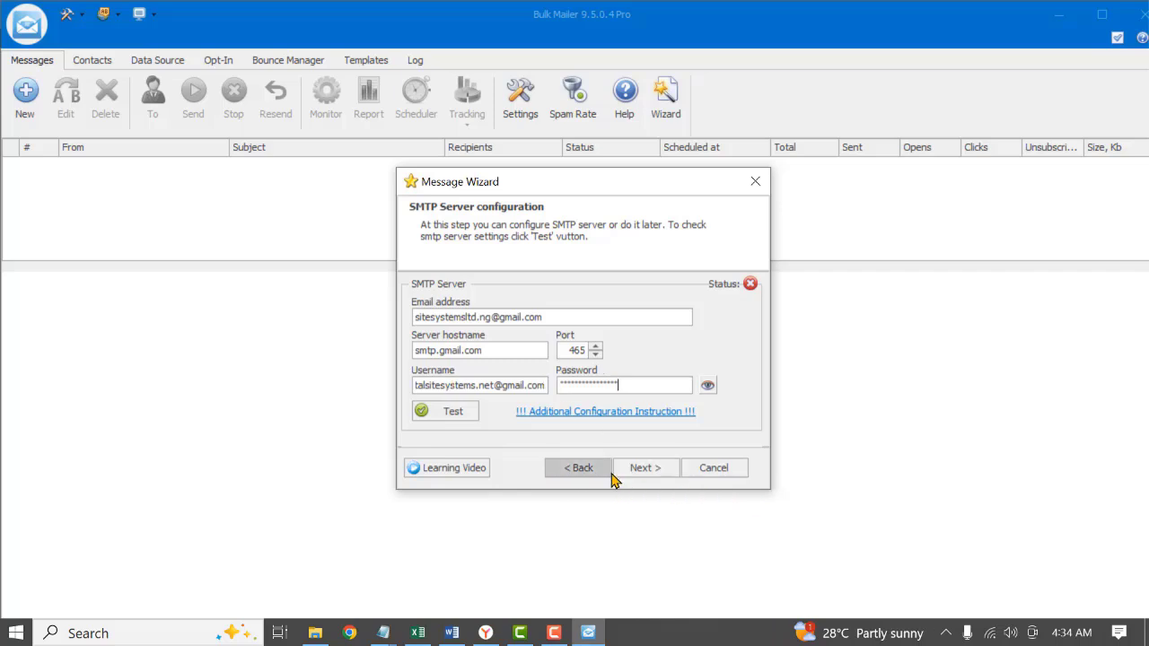
# Test the SMTP server connection, close the test result and continue to the next page of the Message Wizard.
pyautogui.click(444, 413)
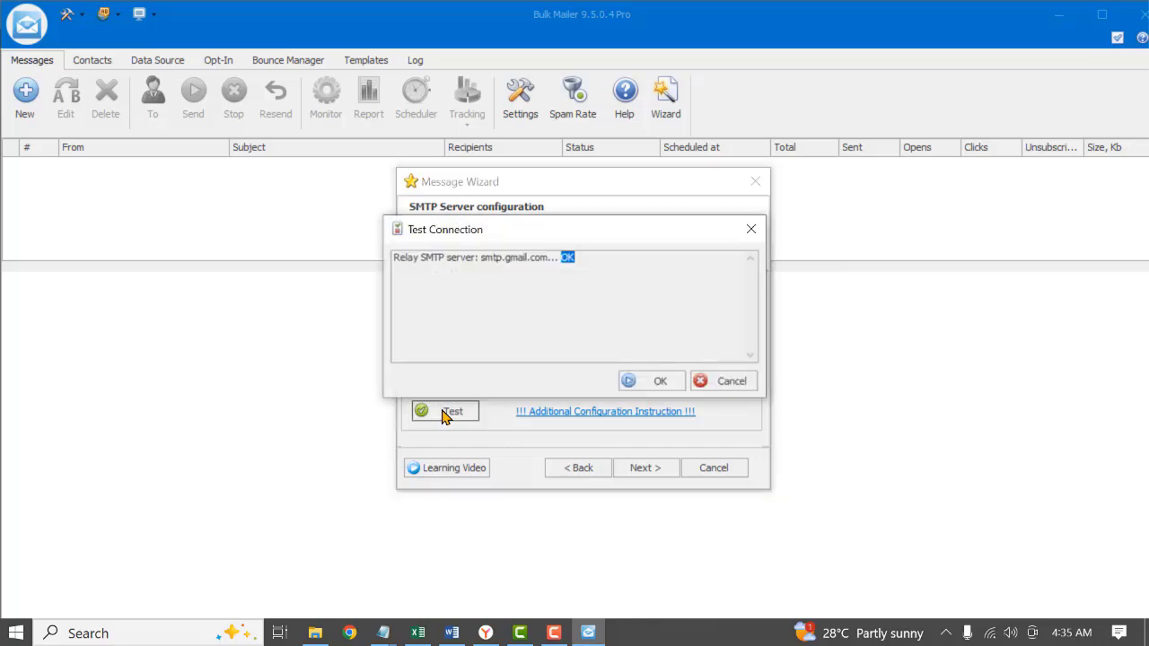
pyautogui.click(664, 384)
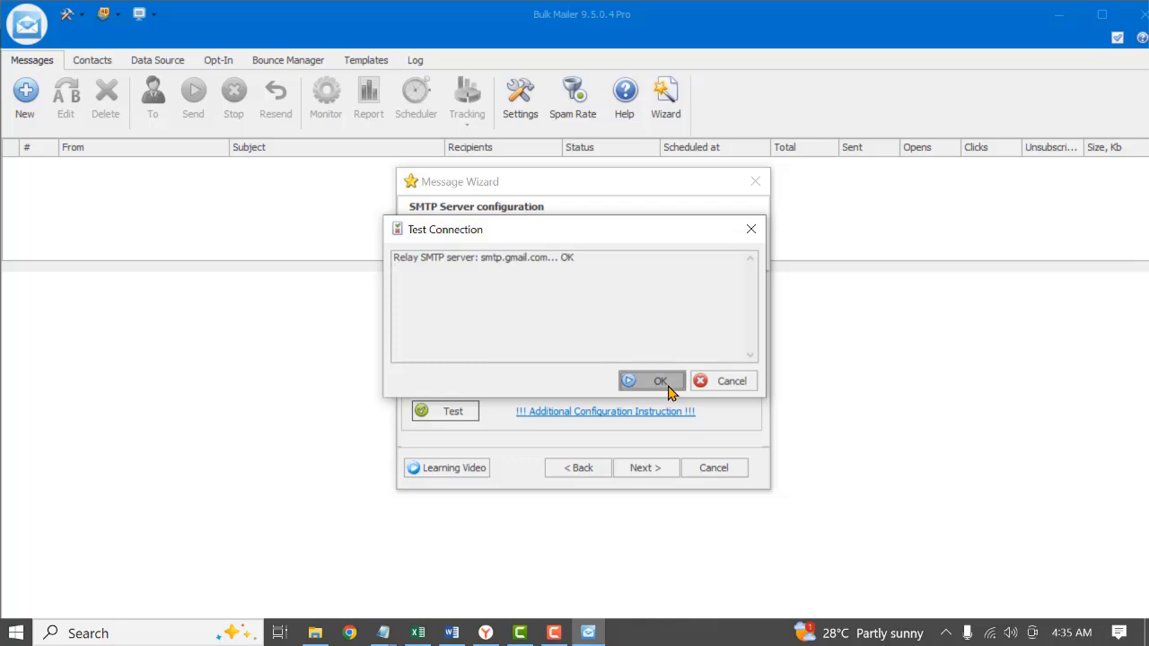
pyautogui.click(650, 476)
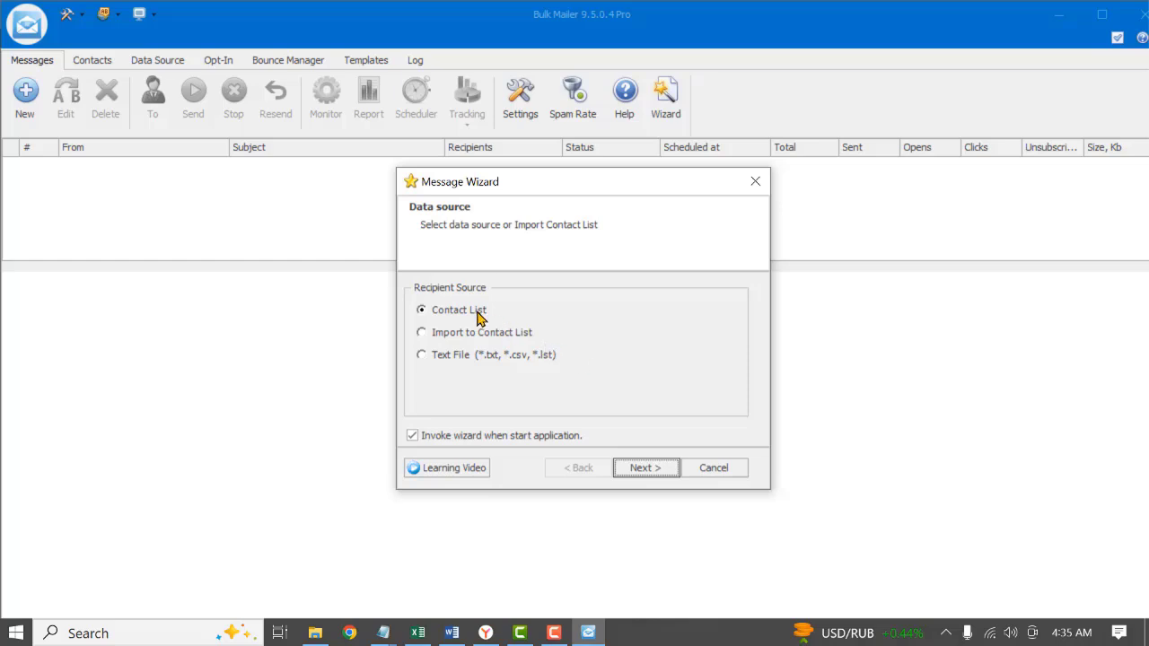
# Choose a text file as the recipient source and load "emails list 10" from the Desktop.
pyautogui.click(422, 355)
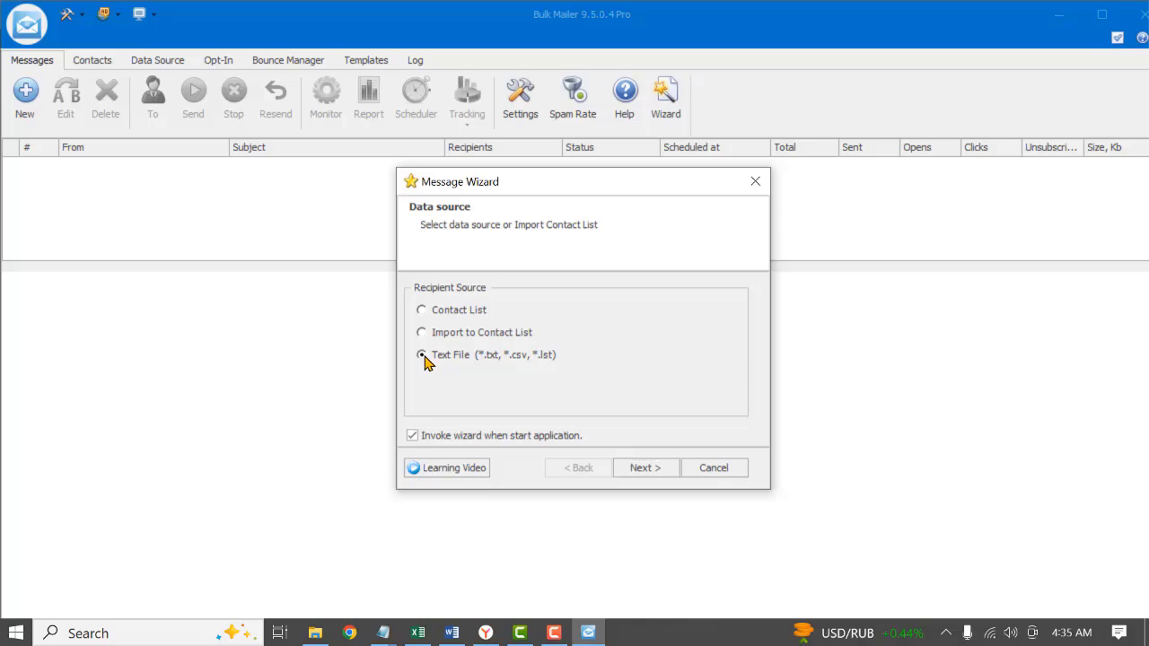
pyautogui.click(650, 470)
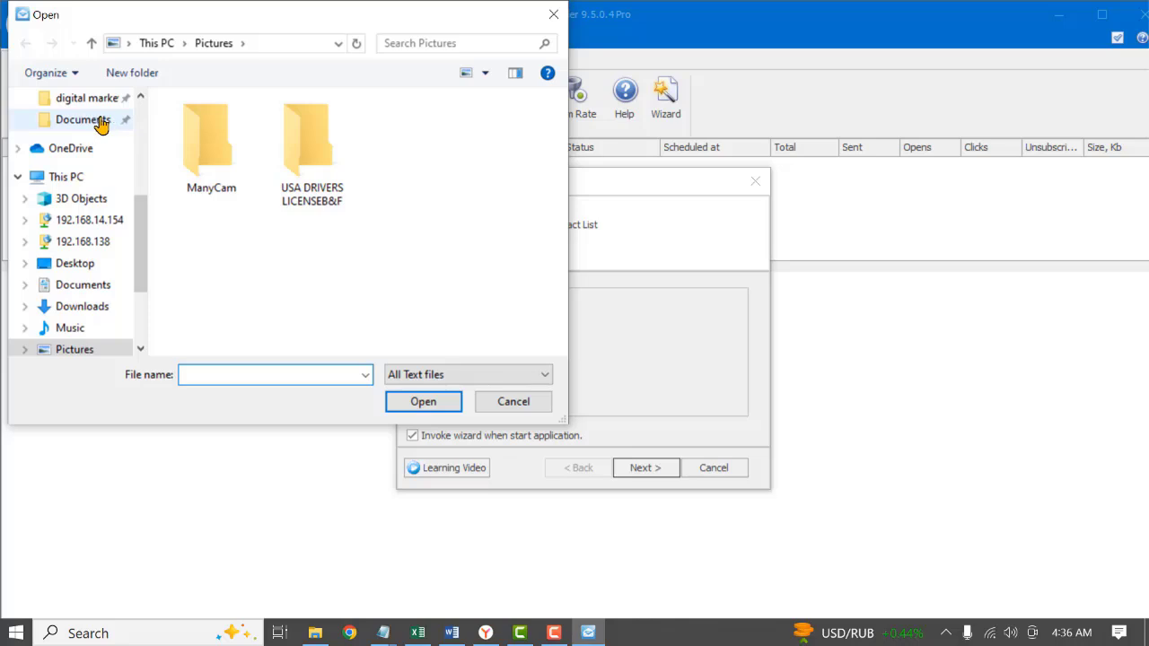
pyautogui.scroll(5, 81, 166)
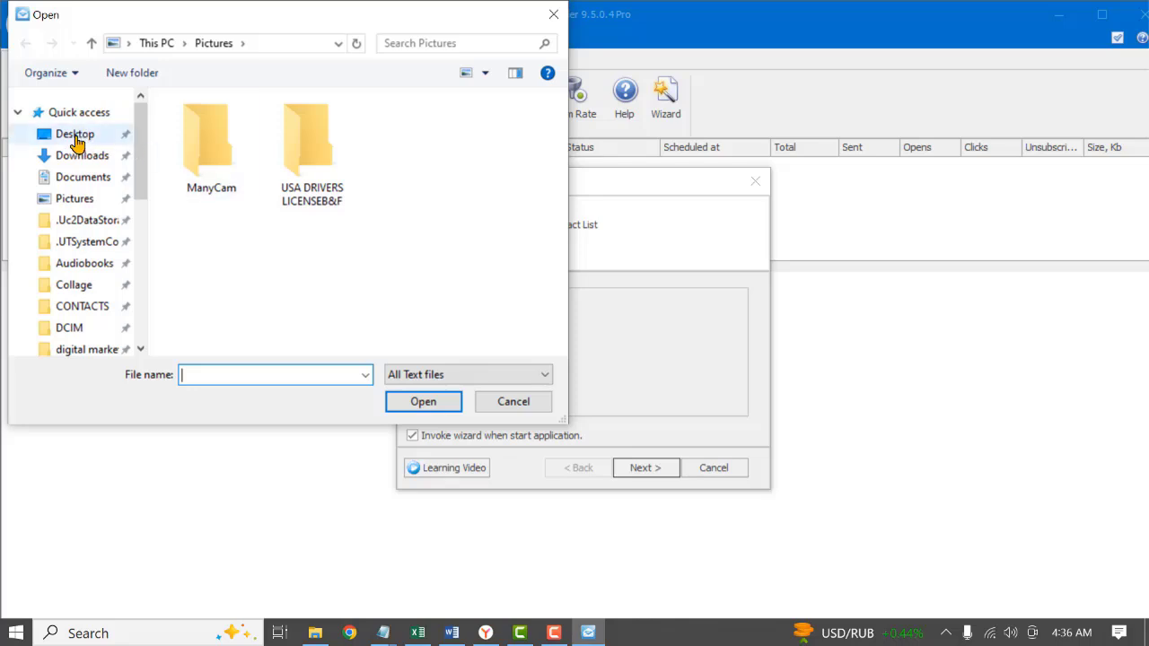
pyautogui.click(76, 137)
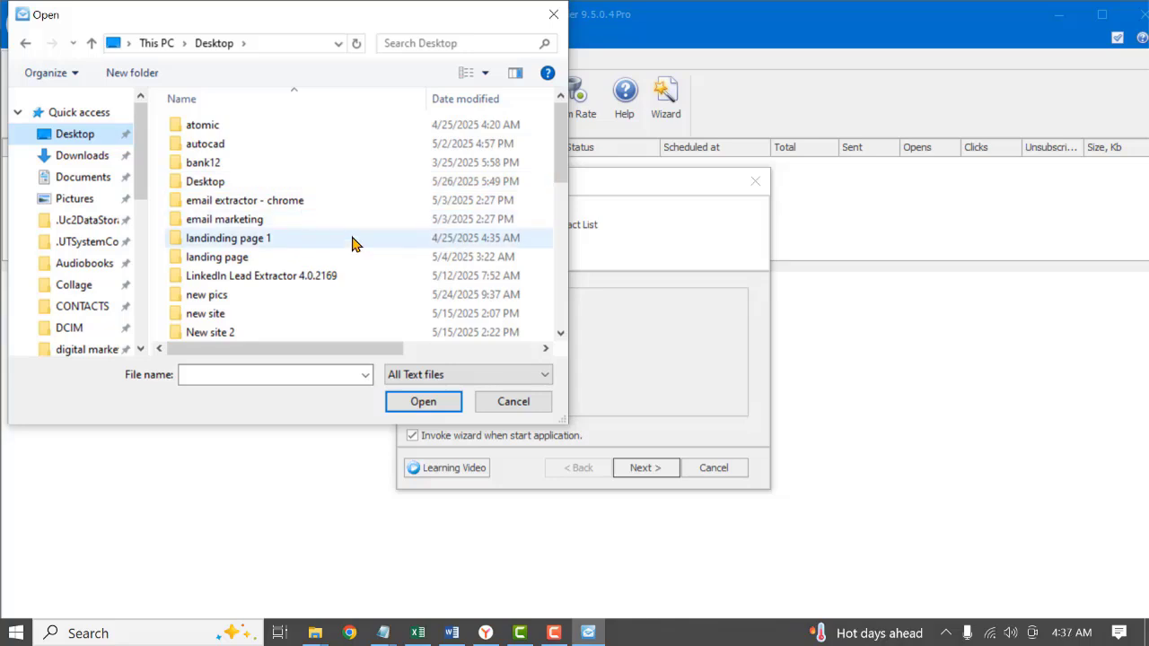
pyautogui.scroll(-8, 351, 243)
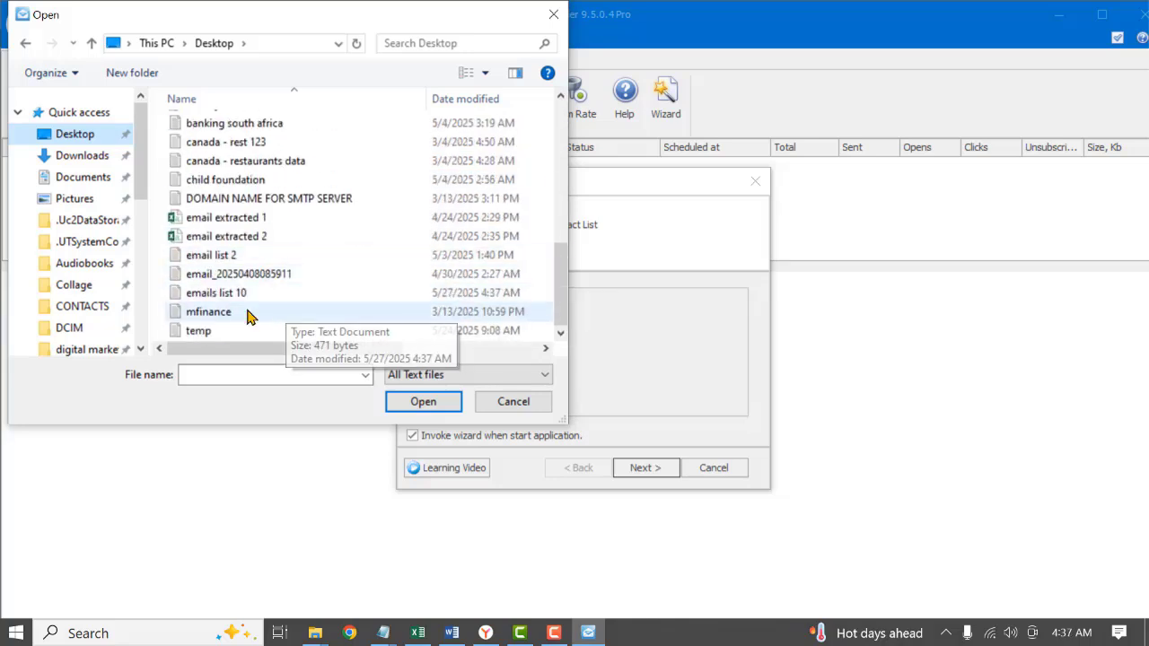
pyautogui.click(267, 303)
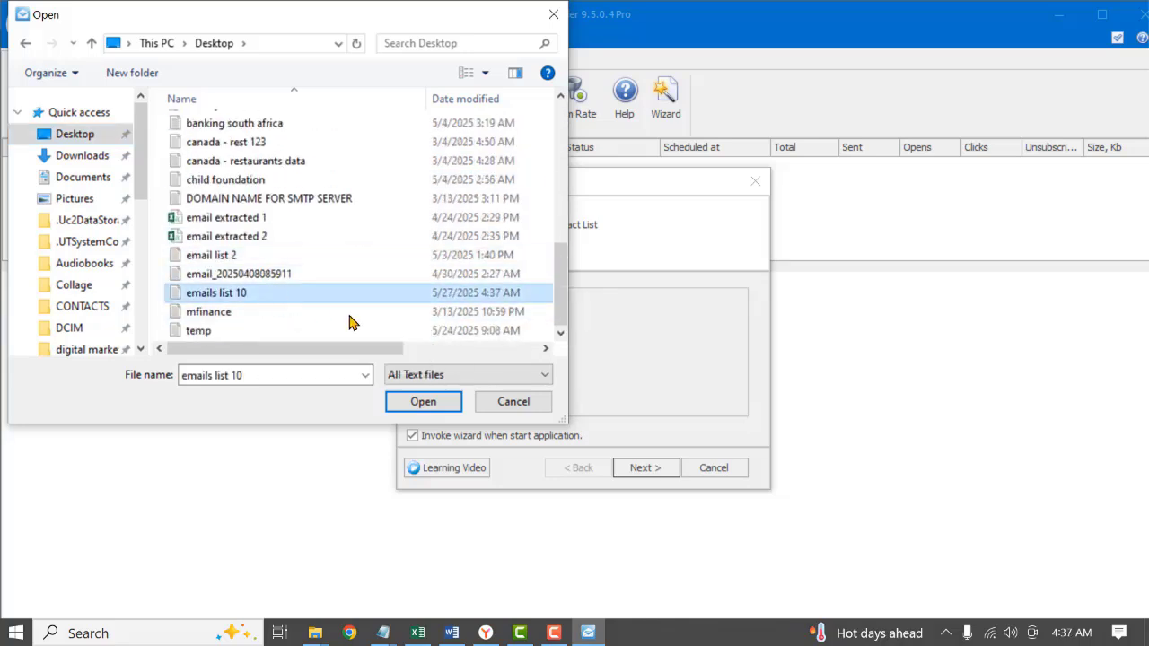
pyautogui.click(423, 401)
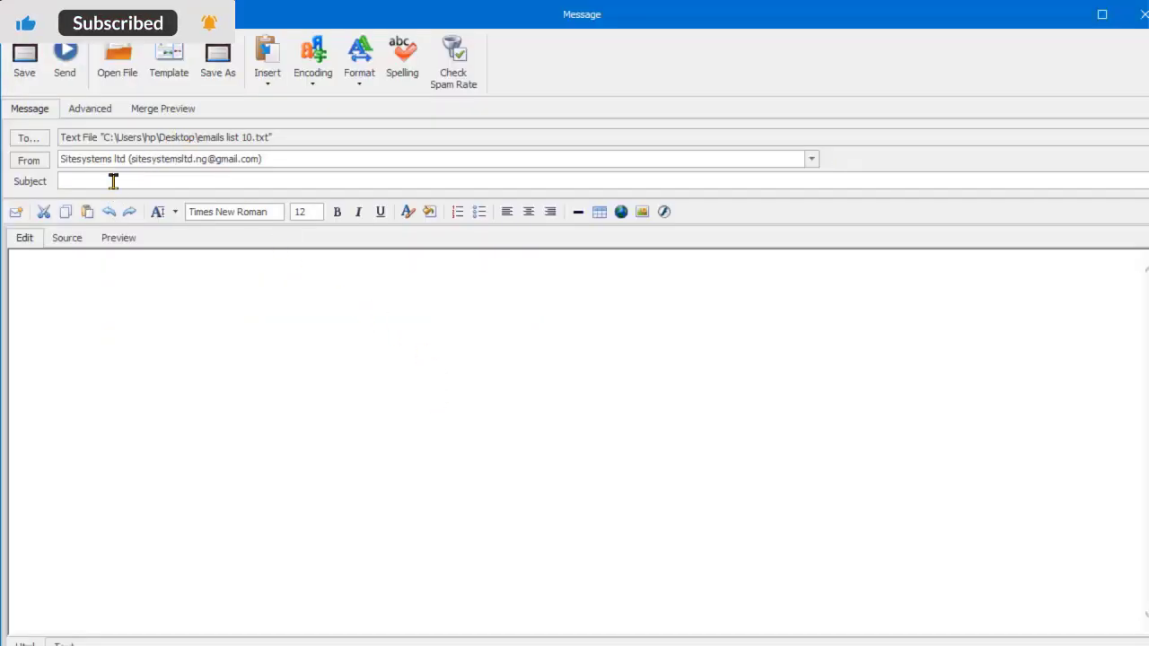
# Set the message subject to "ELEVATE YOUR BUSINESS WITH DIGITAL MARKETING TOOLS".
pyautogui.write('ELEVATE YOUR BUSINESS WITH DIGITAL MARKETING TOOLS')
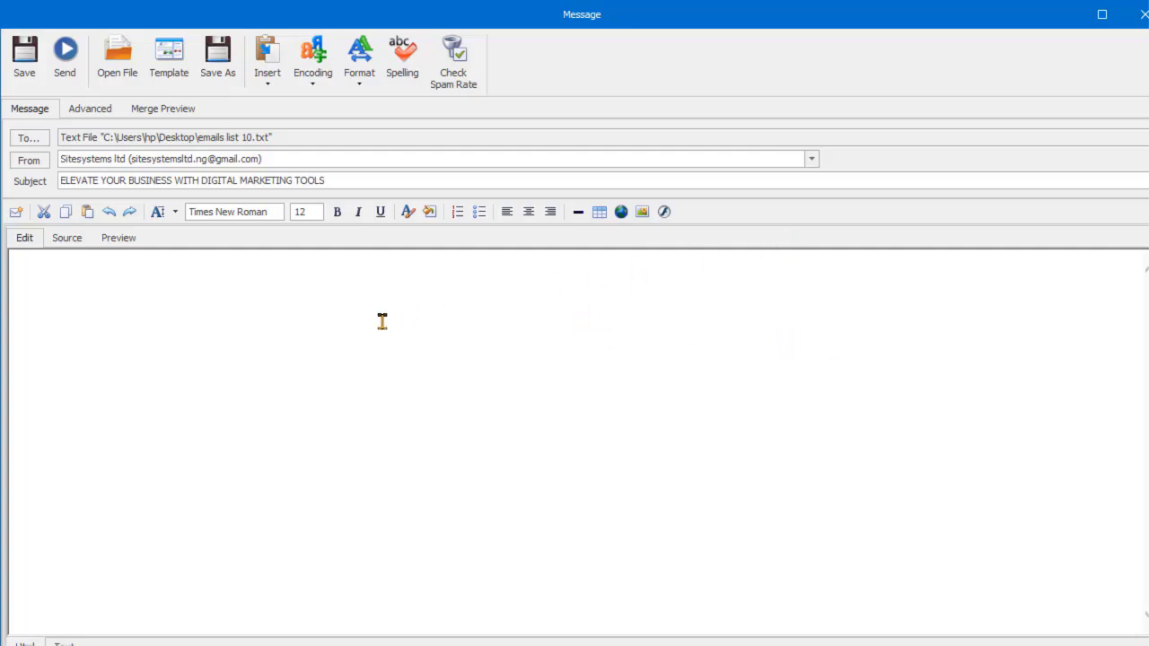
pyautogui.click(313, 326)
# Open the message template selection and examine the previews of Template-01 through Template-11.
pyautogui.click(171, 71)
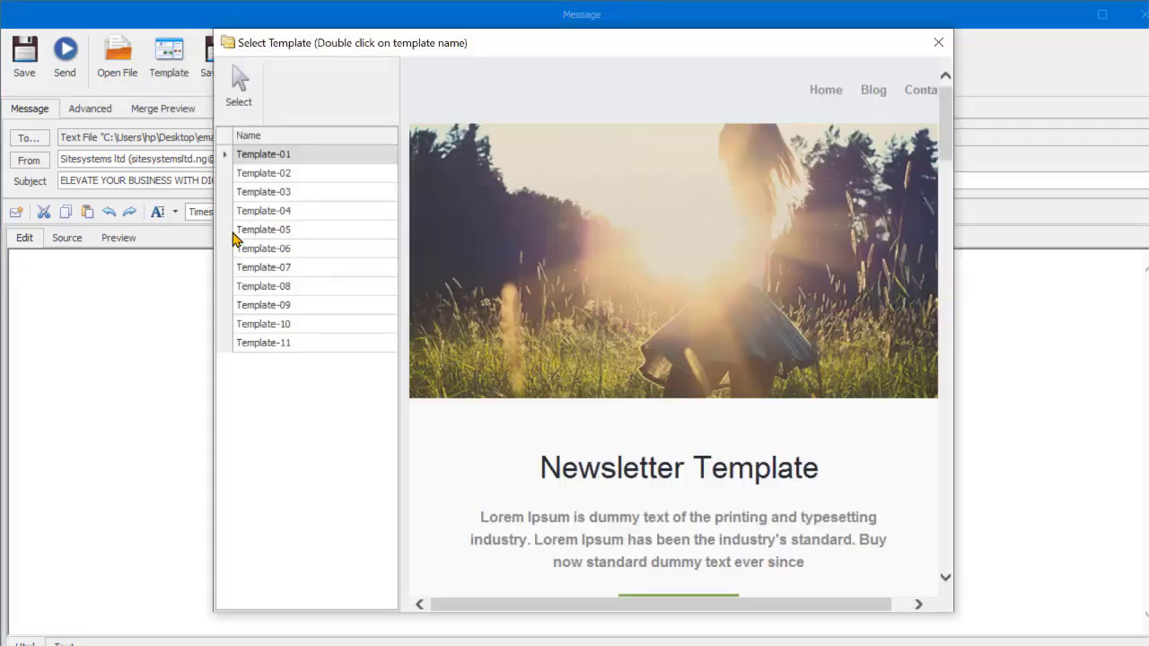
pyautogui.scroll(-10, 789, 361)
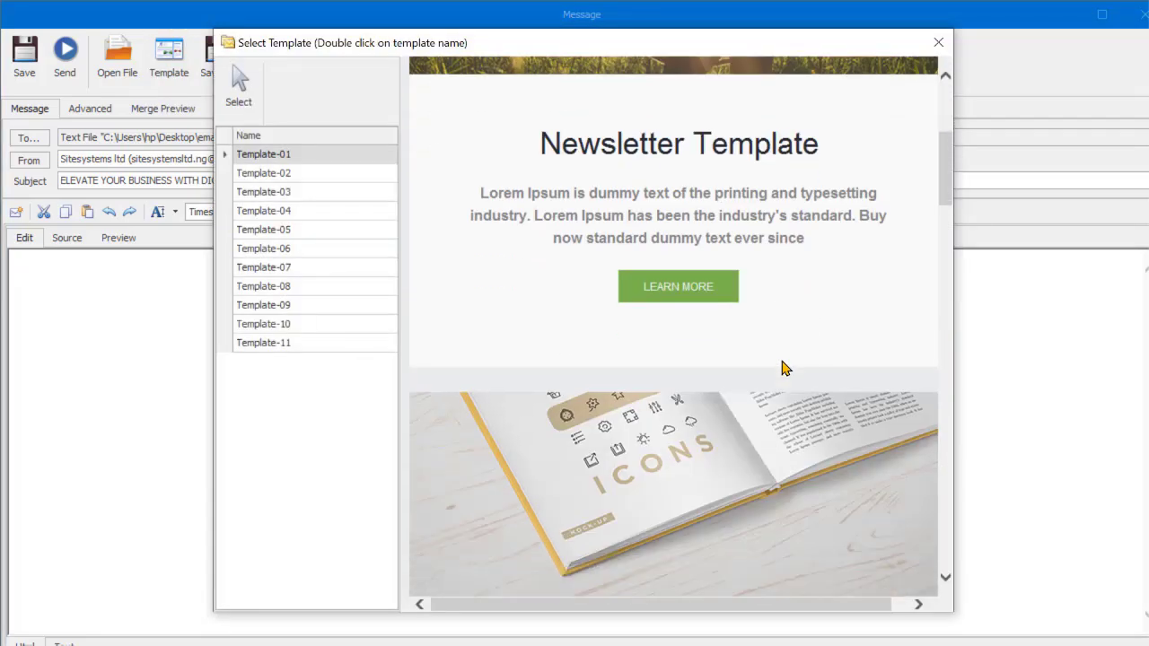
pyautogui.scroll(-3, 781, 374)
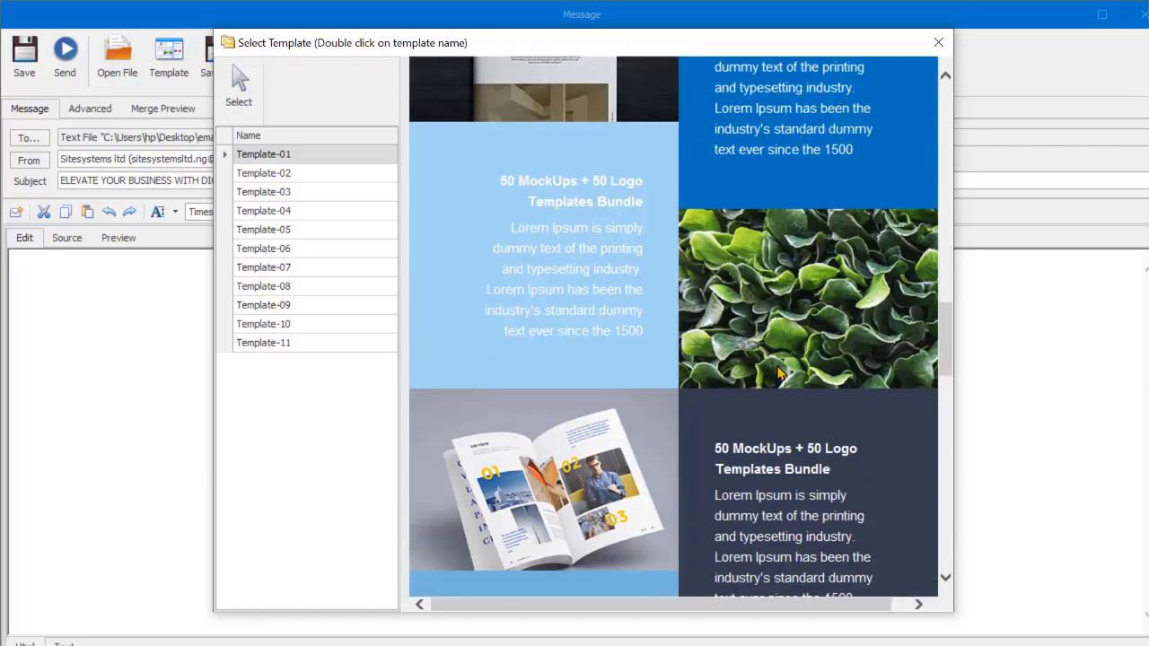
pyautogui.scroll(10, 778, 368)
pyautogui.scroll(5, 777, 366)
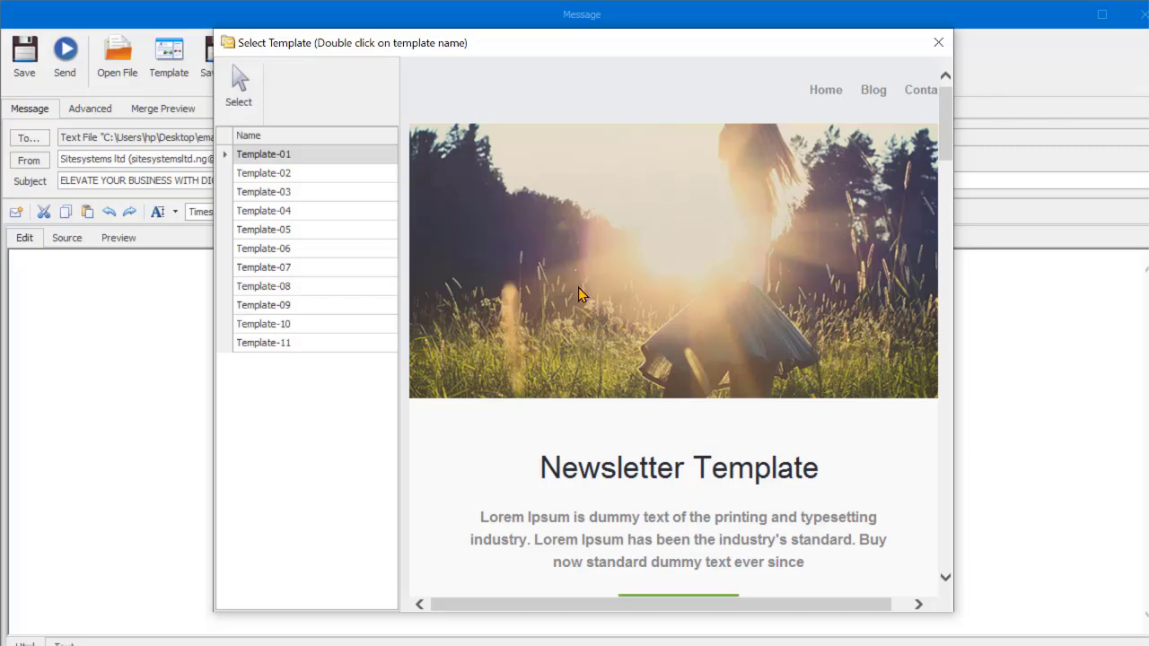
pyautogui.click(280, 174)
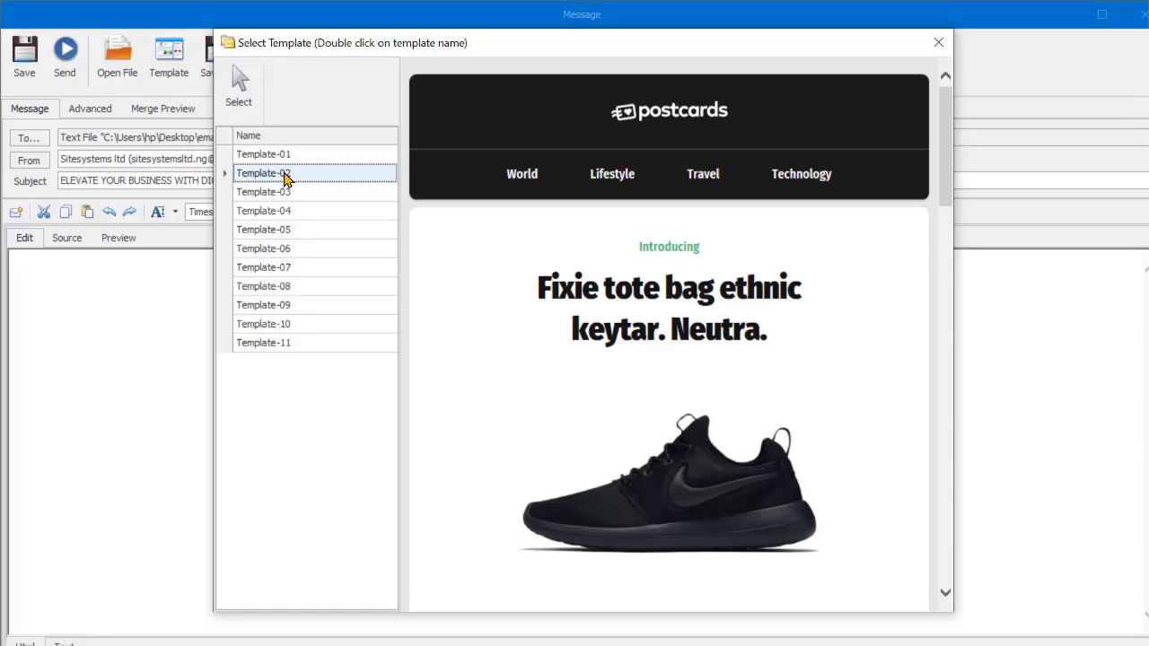
pyautogui.click(281, 192)
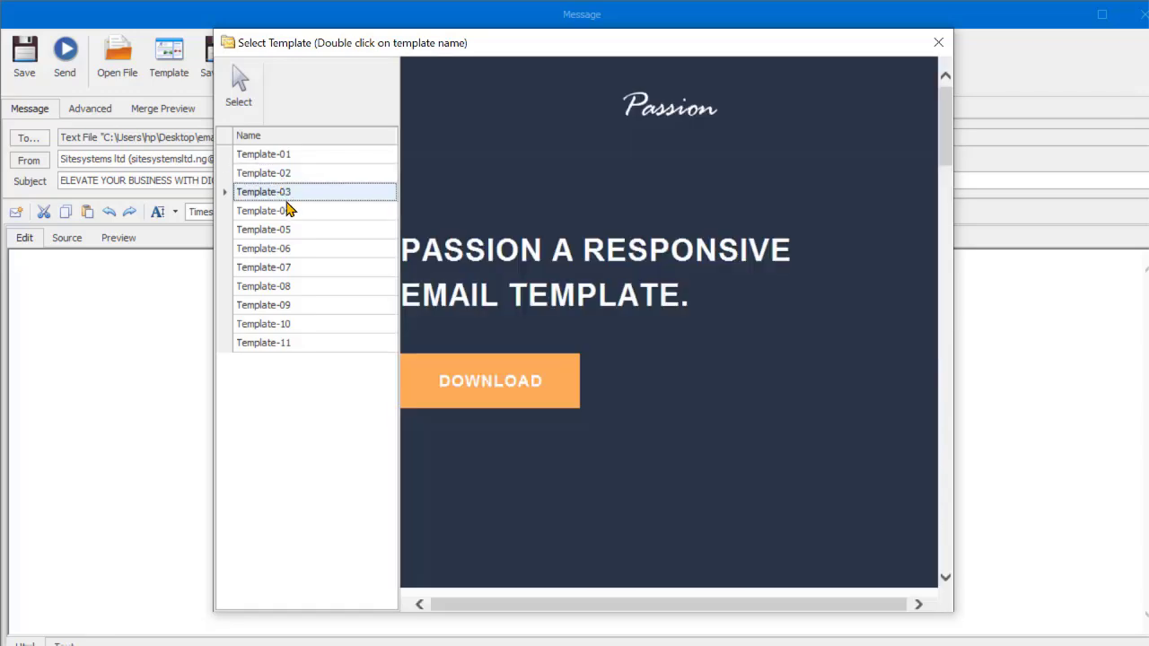
pyautogui.click(280, 212)
pyautogui.click(278, 229)
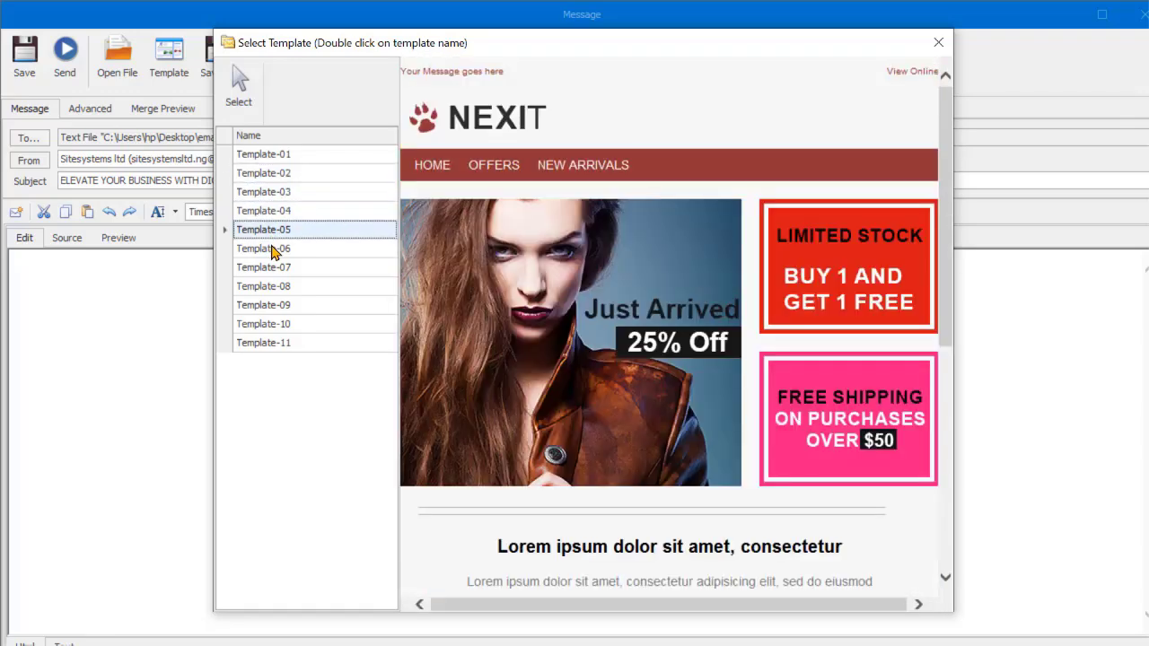
pyautogui.click(277, 249)
pyautogui.click(278, 267)
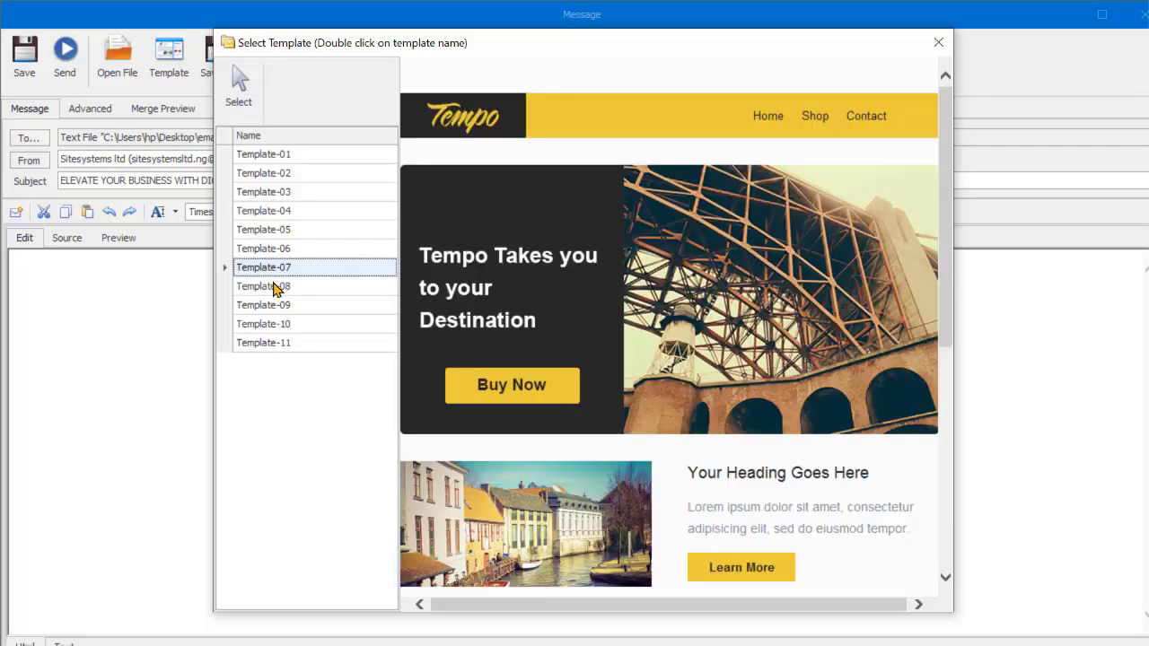
pyautogui.click(276, 286)
pyautogui.click(276, 306)
pyautogui.click(277, 325)
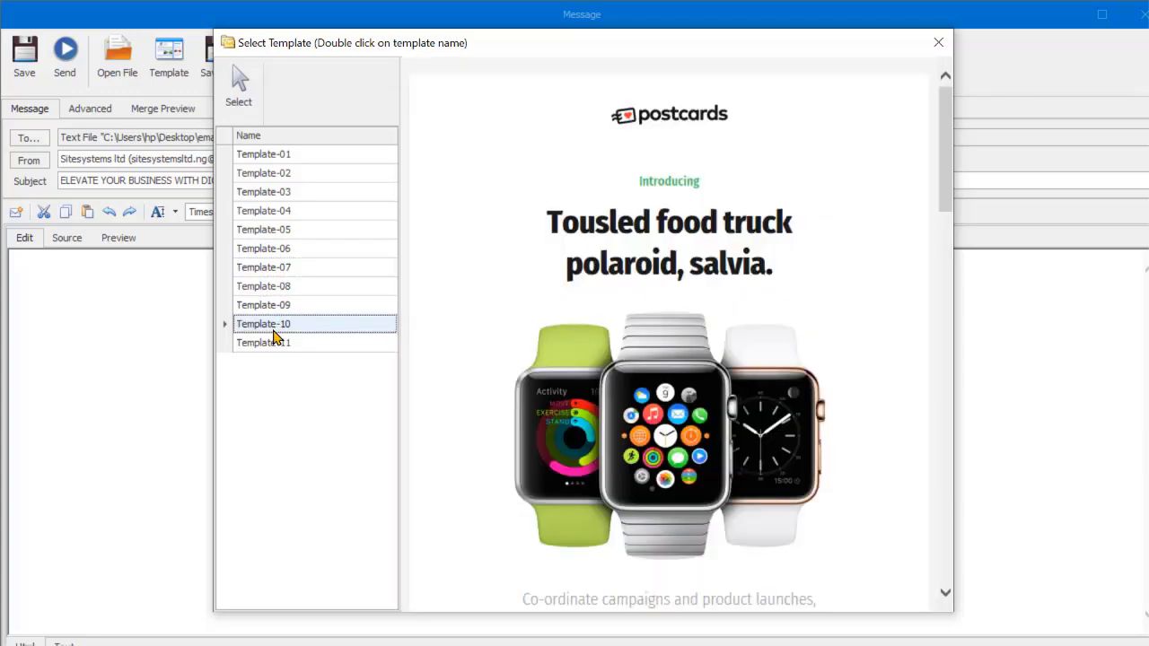
pyautogui.click(270, 343)
# Apply Template-01 to the message body.
pyautogui.click(271, 155)
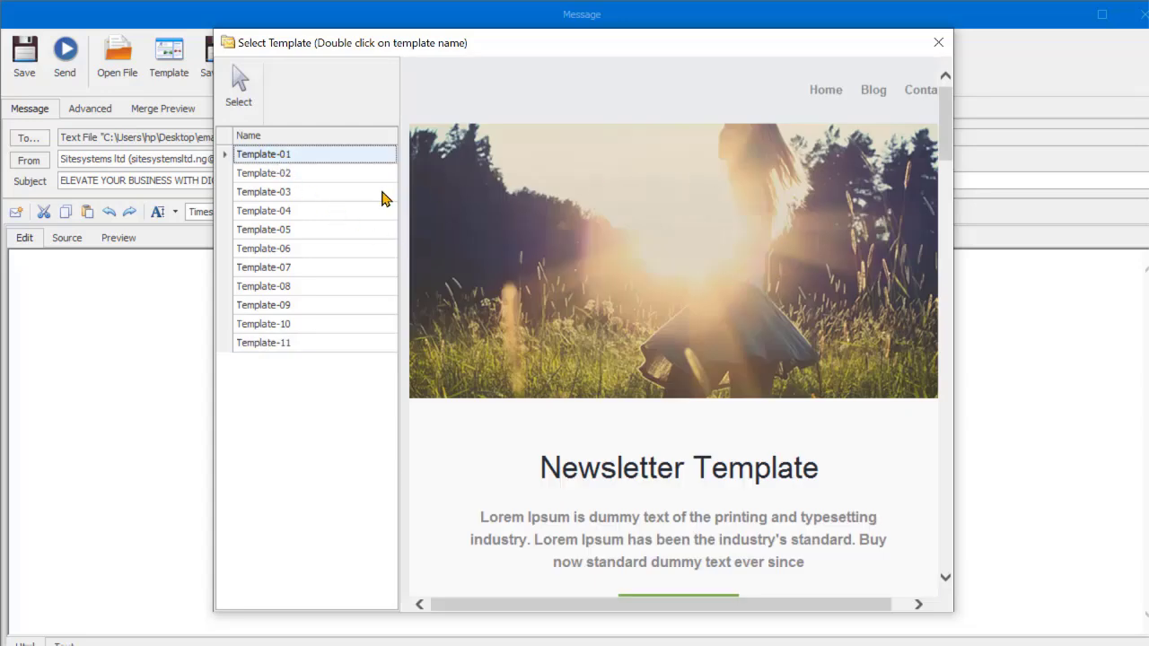
pyautogui.click(248, 106)
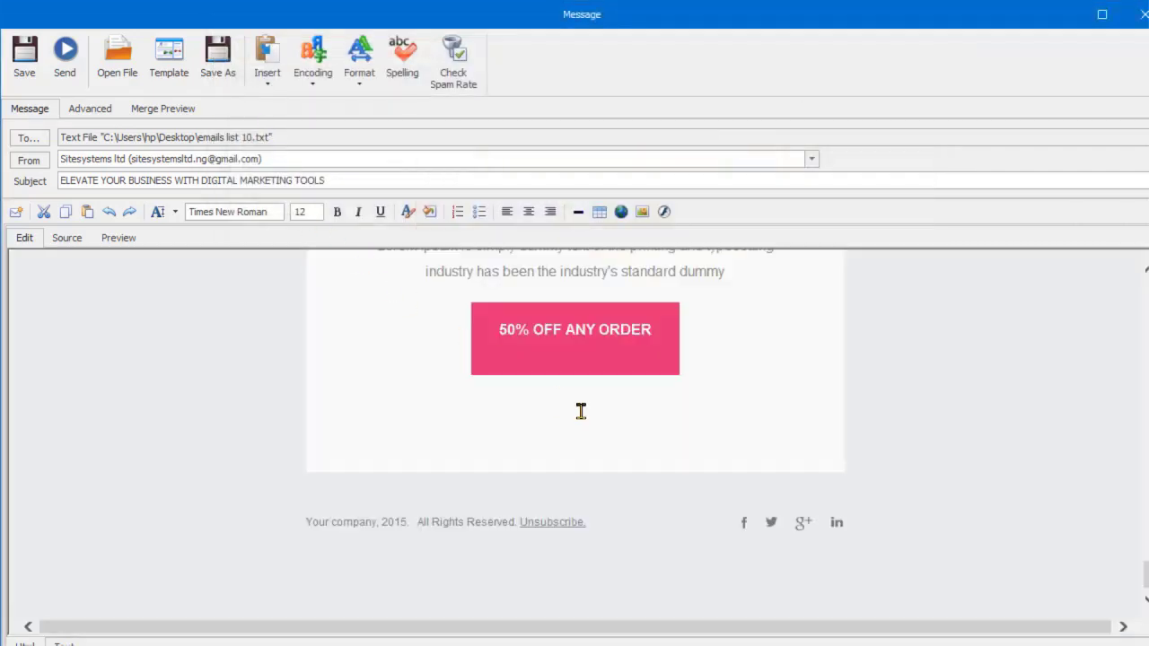
pyautogui.scroll(-5, 711, 439)
pyautogui.scroll(10, 718, 421)
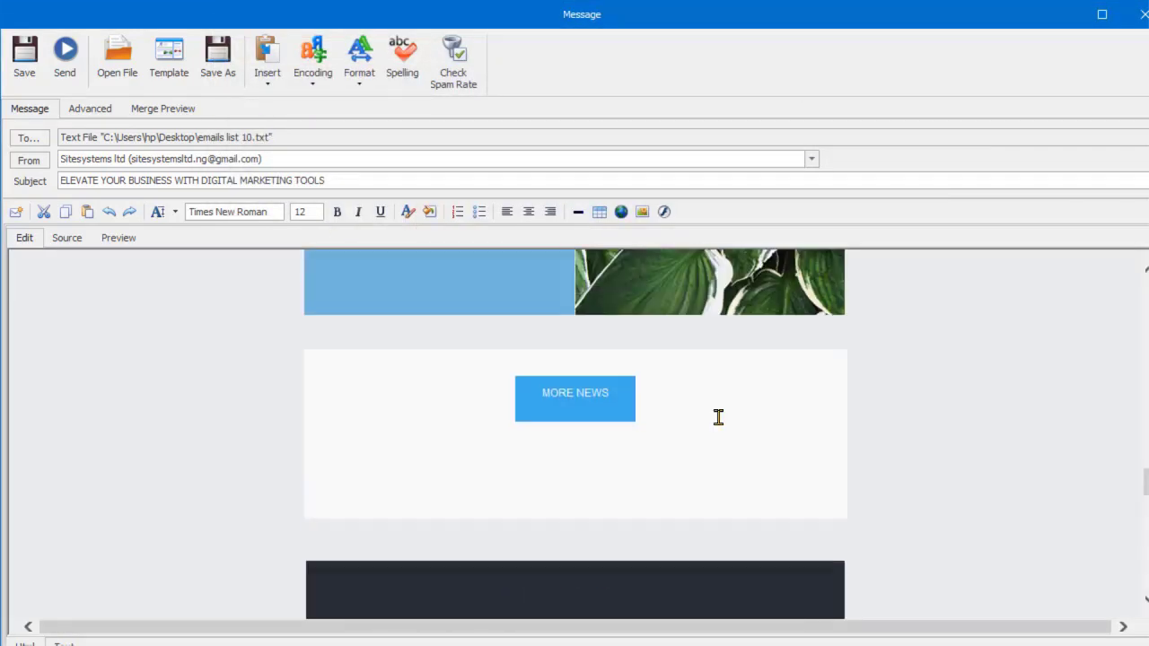
pyautogui.scroll(10, 719, 413)
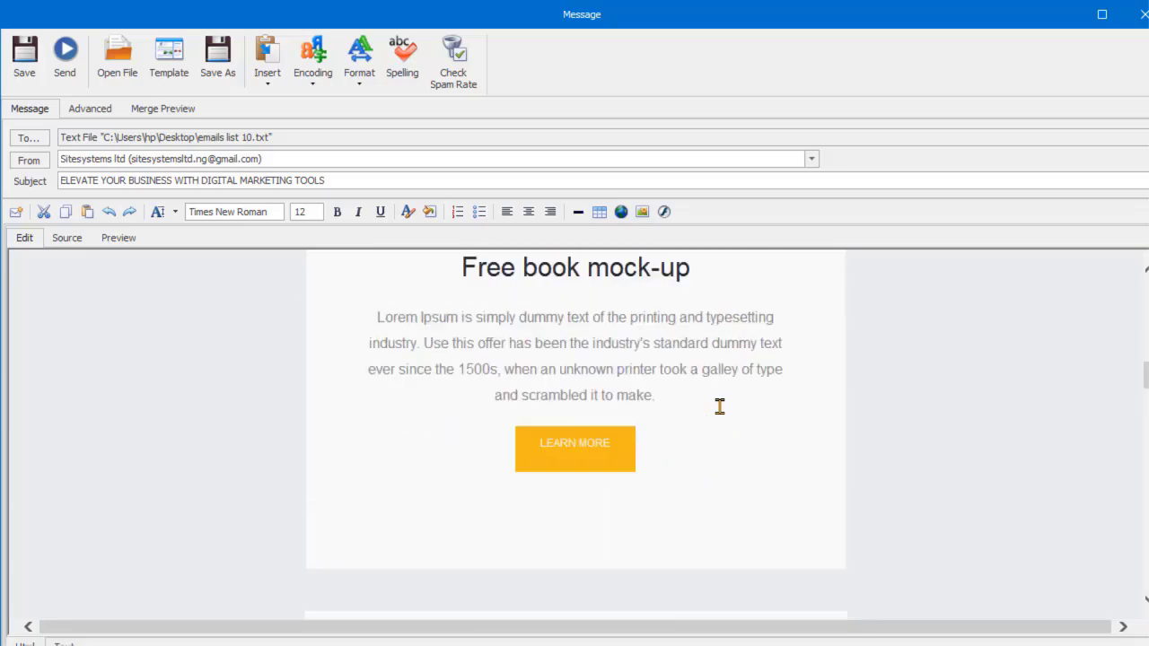
pyautogui.scroll(5, 720, 406)
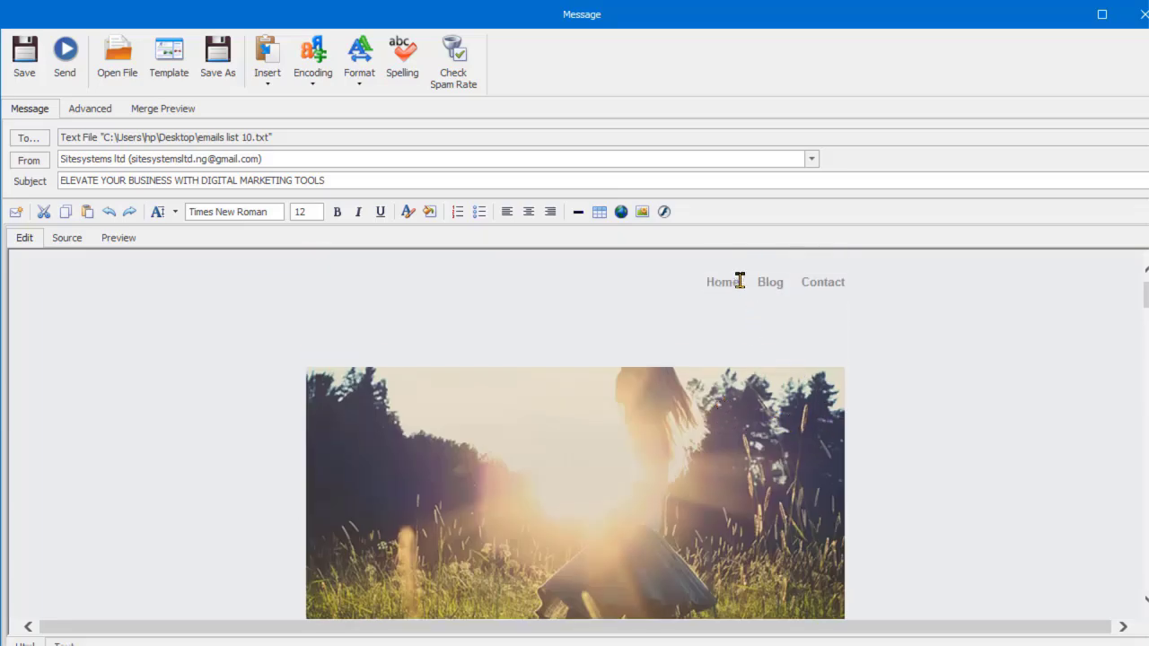
pyautogui.moveTo(739, 281); pyautogui.dragTo(687, 282)
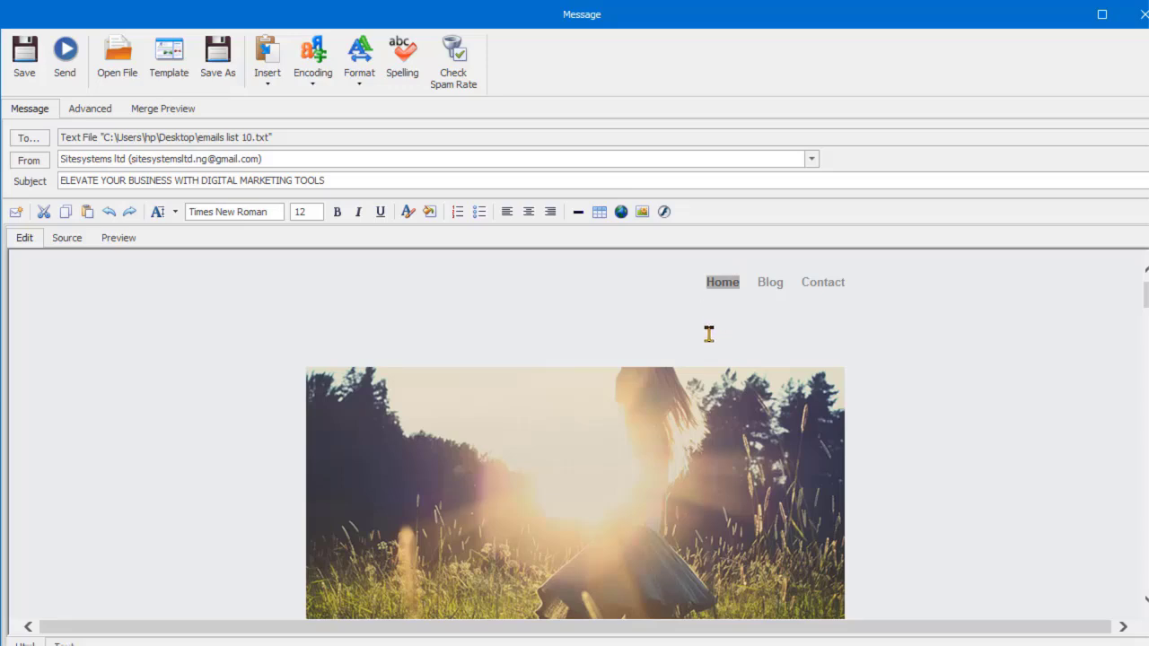
pyautogui.click(621, 212)
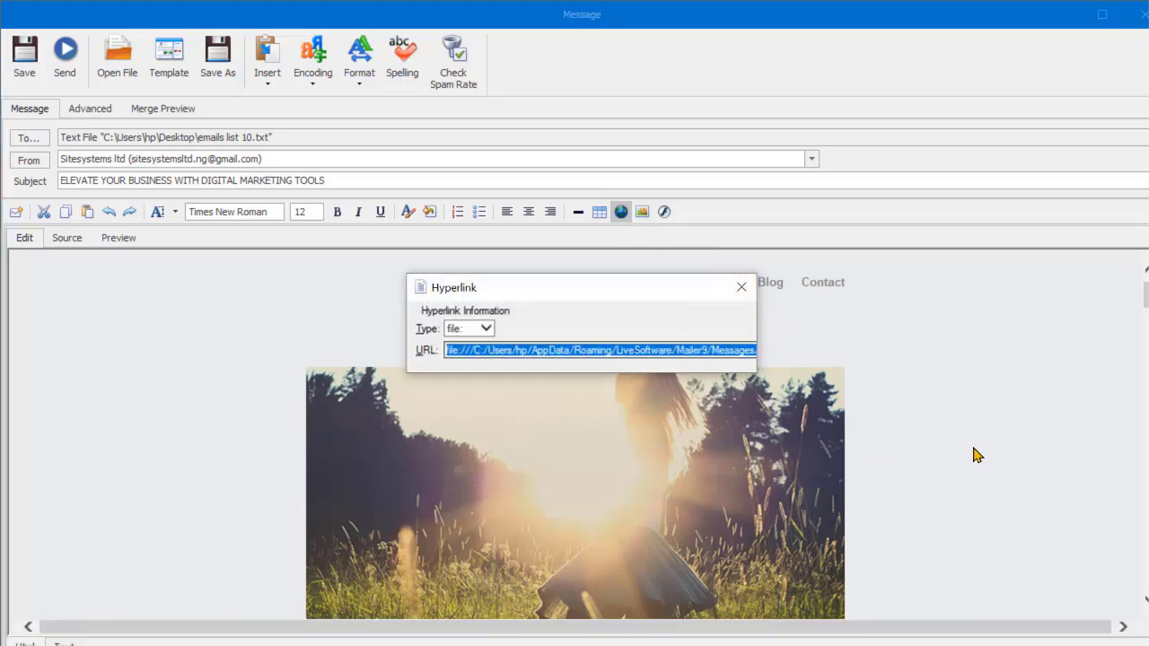
pyautogui.write('www.si')
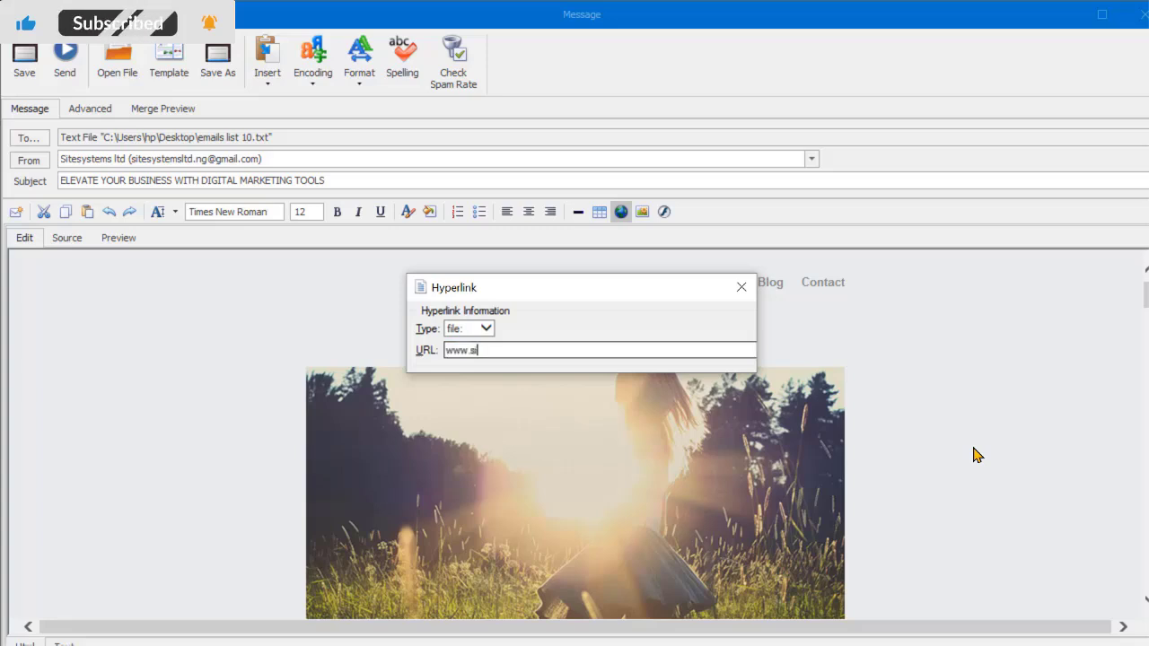
pyautogui.write('tesystemsl')
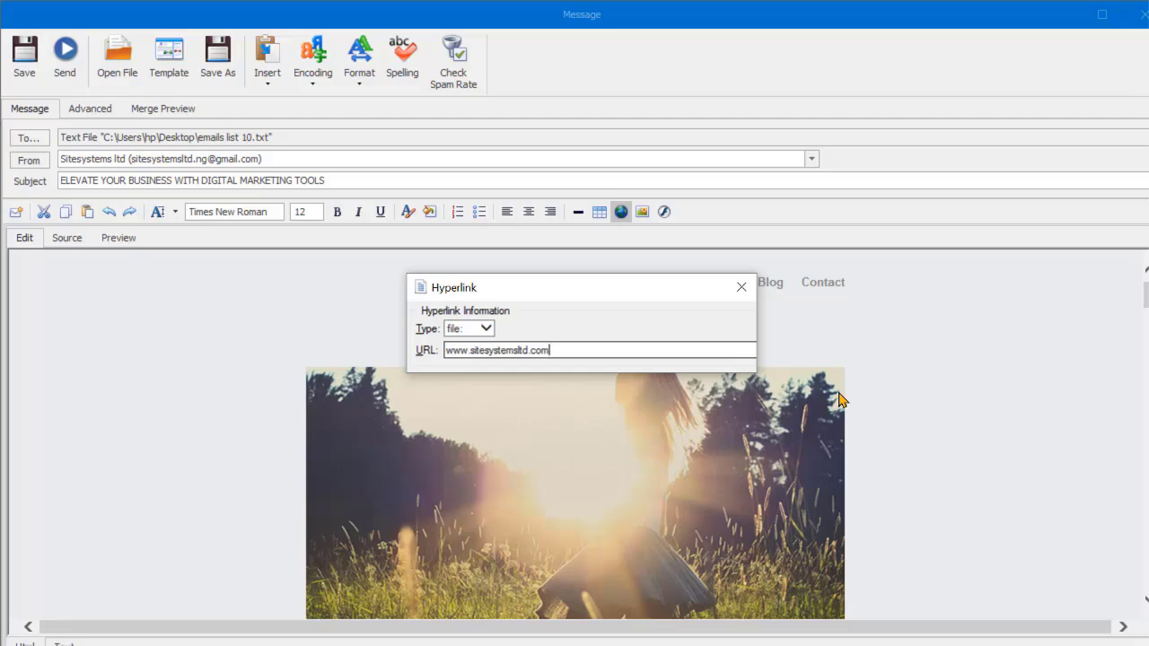
pyautogui.write('td.com')
pyautogui.press('Return')
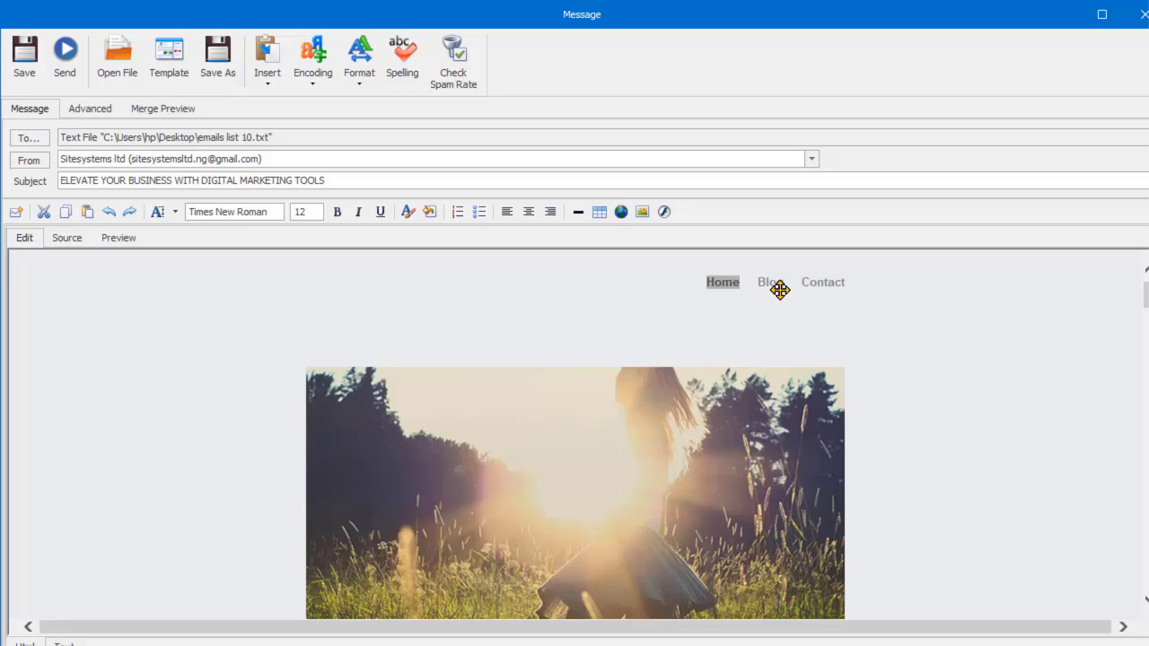
pyautogui.doubleClick(832, 280)
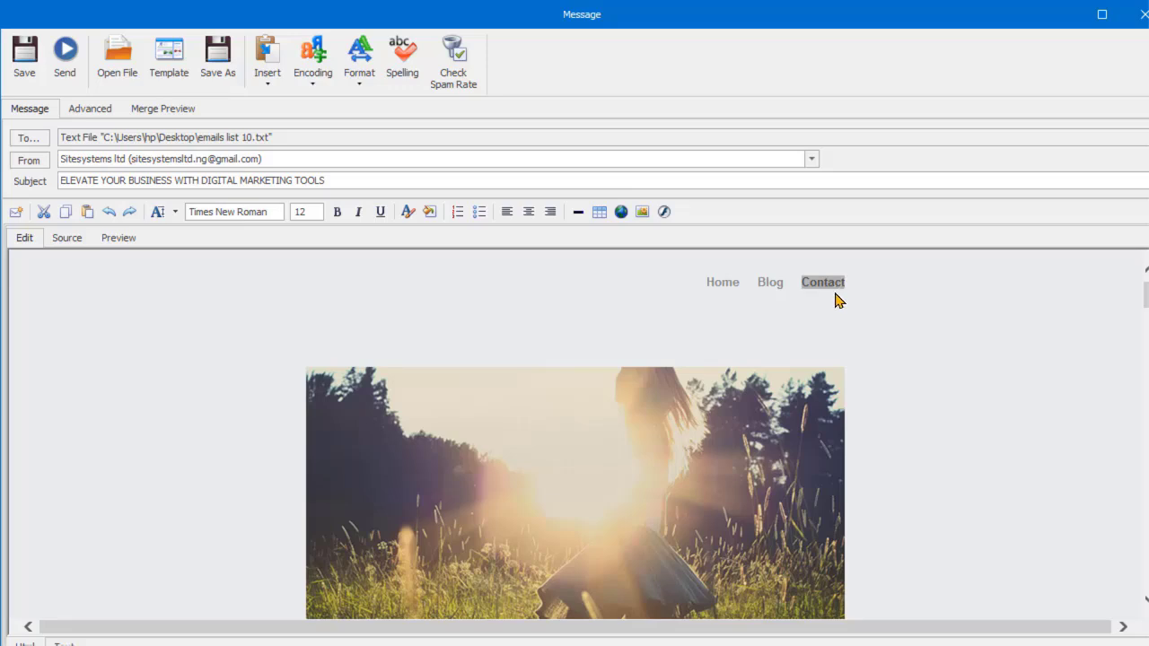
pyautogui.scroll(1, 833, 298)
pyautogui.click(735, 299)
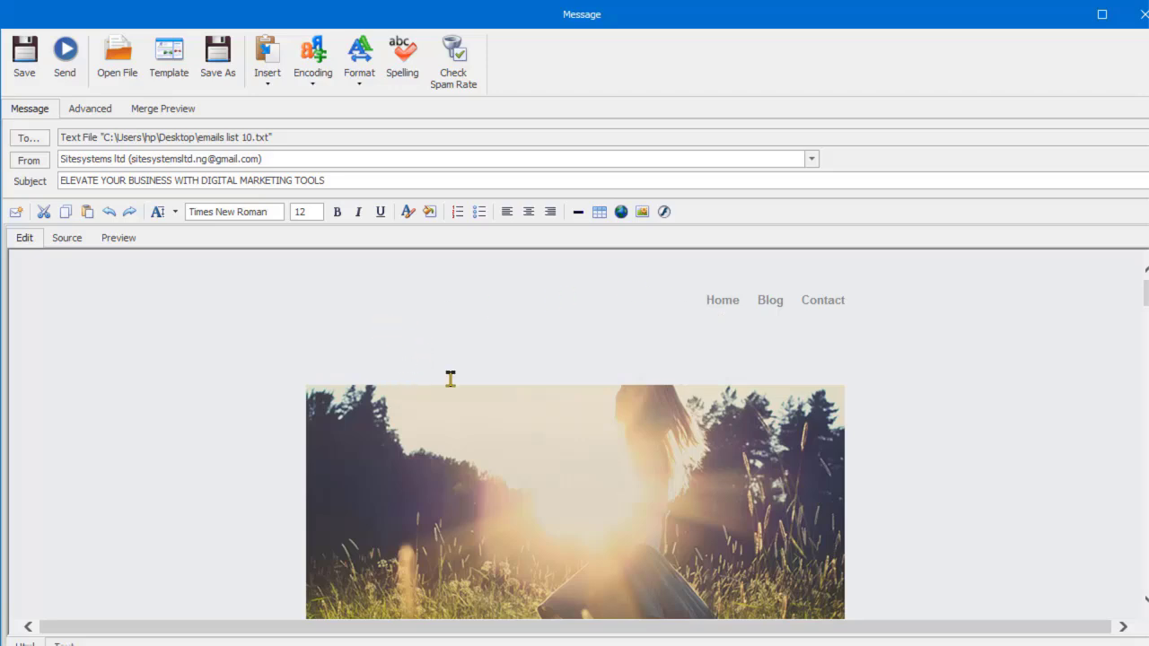
# Replace the picture below the template's header links with header.png from the Pictures folder.
pyautogui.click(467, 476)
pyautogui.scroll(-3, 997, 458)
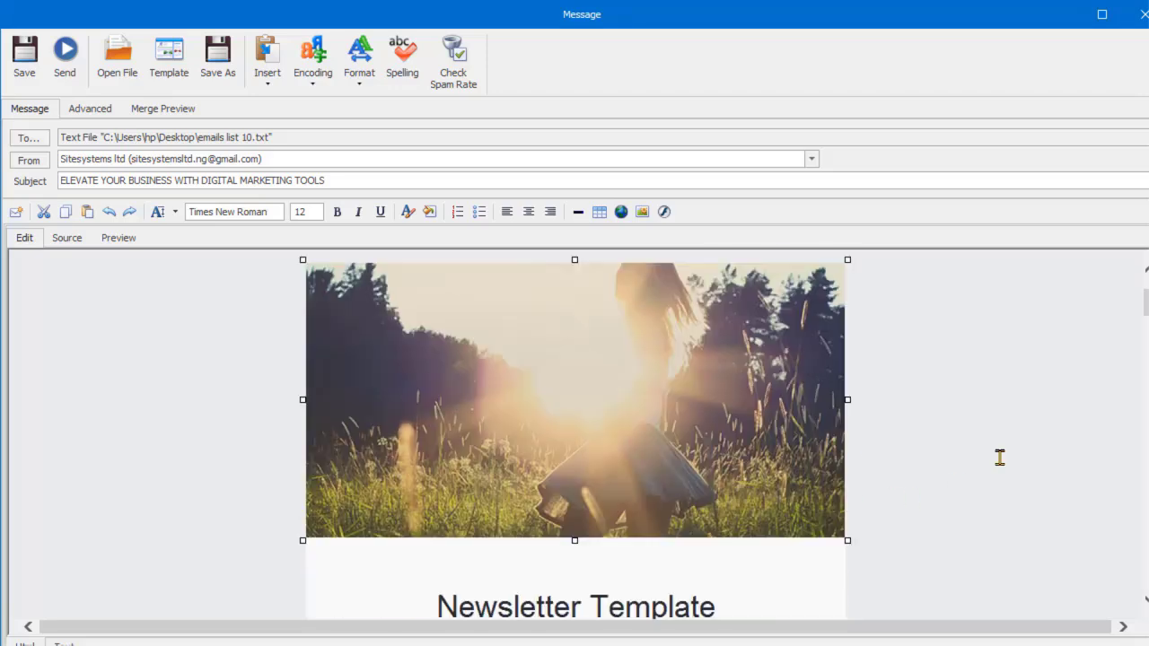
pyautogui.scroll(3, 1003, 425)
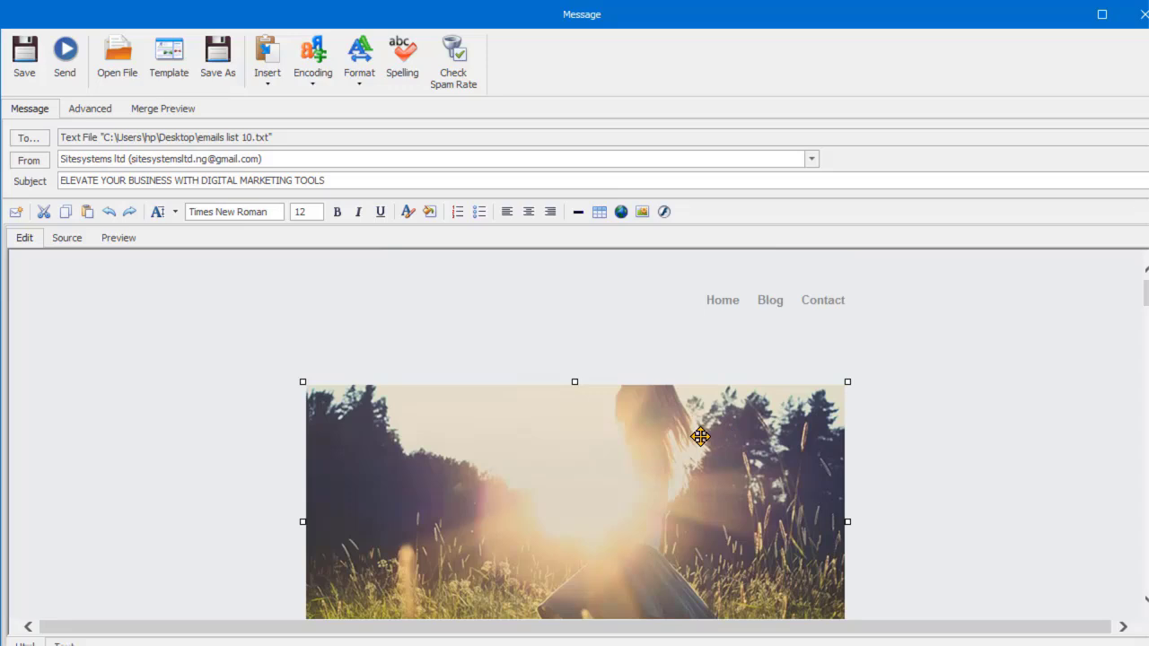
pyautogui.scroll(-2, 628, 437)
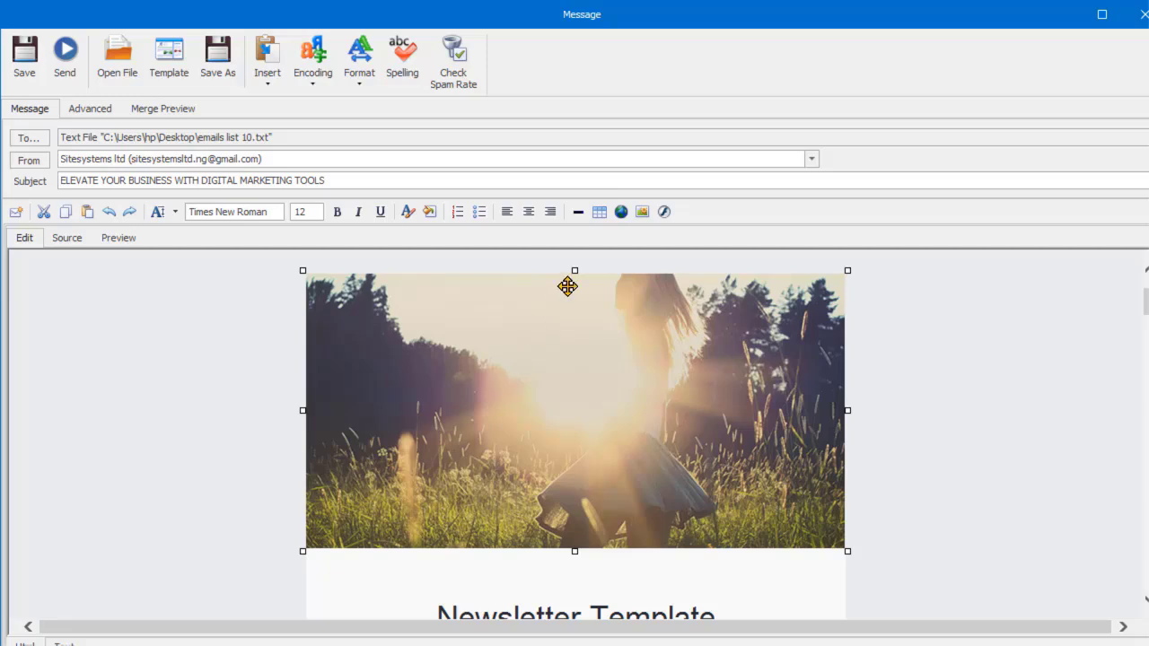
pyautogui.click(642, 212)
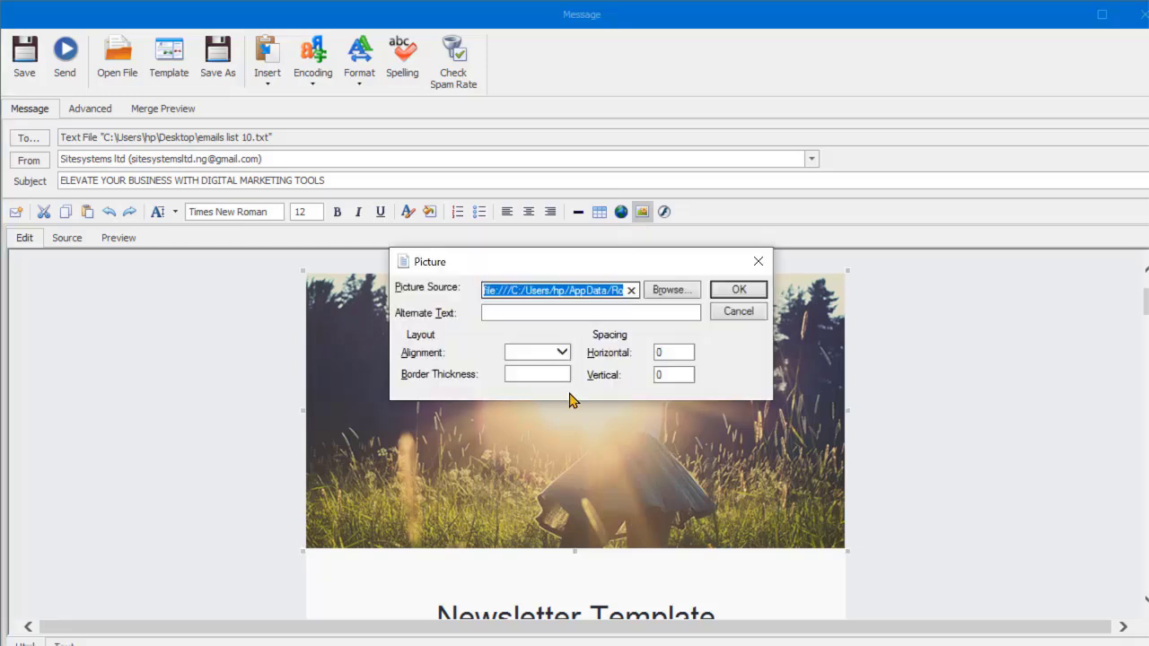
pyautogui.click(680, 294)
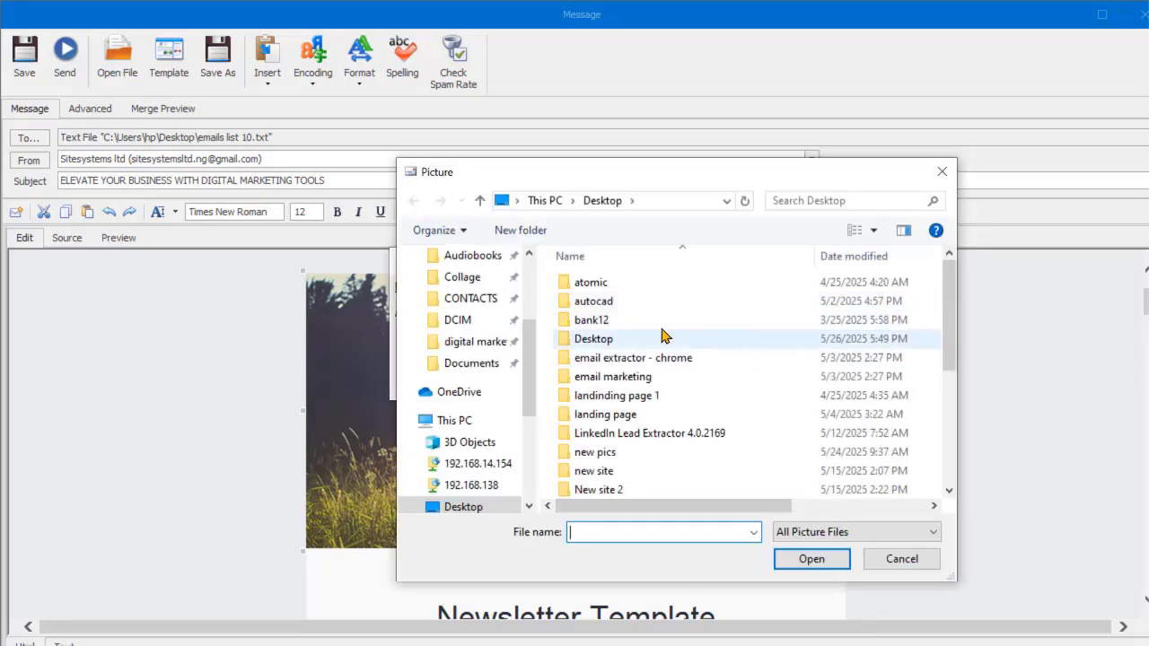
pyautogui.scroll(-4, 667, 341)
pyautogui.scroll(-1, 664, 348)
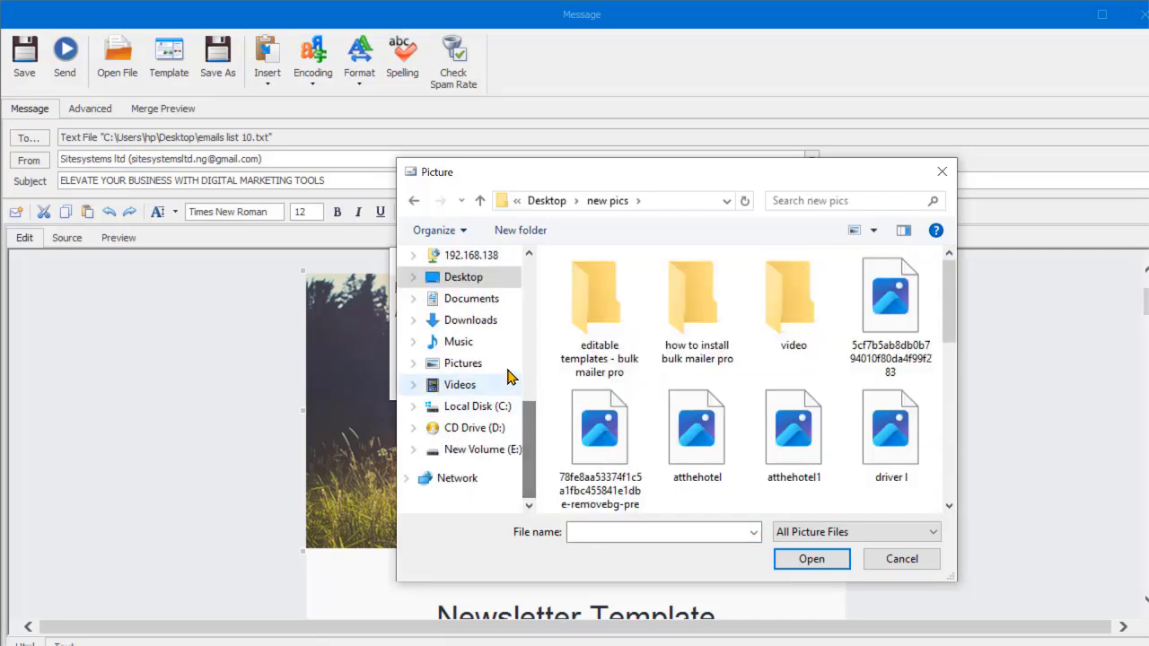
pyautogui.click(462, 363)
pyautogui.click(887, 437)
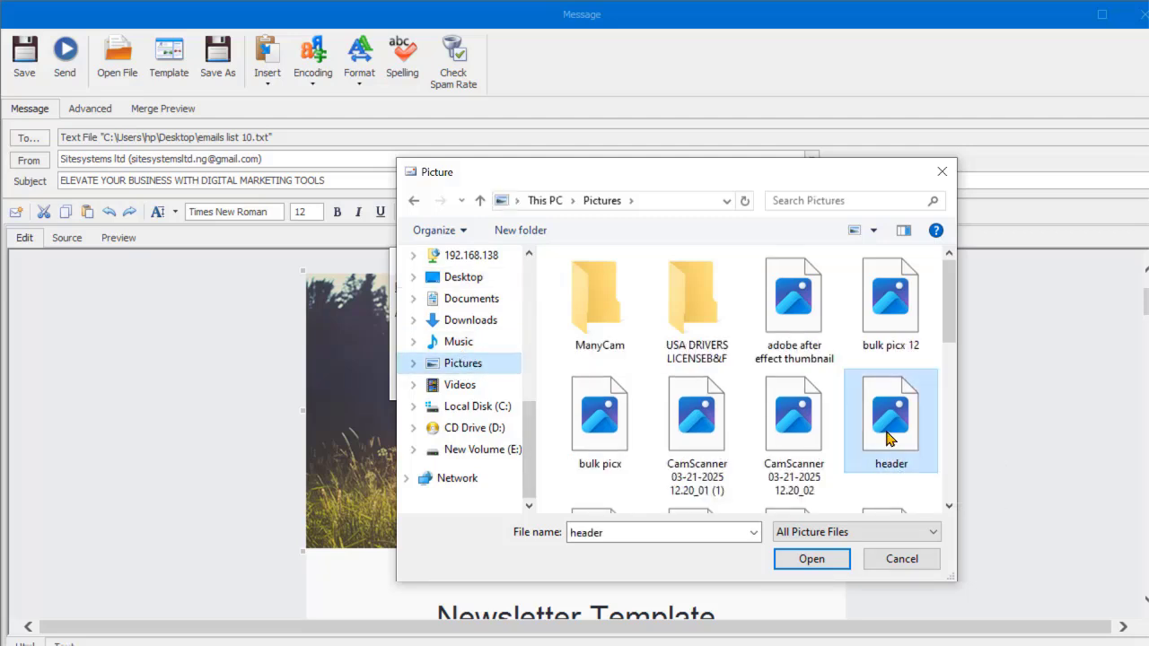
pyautogui.click(812, 559)
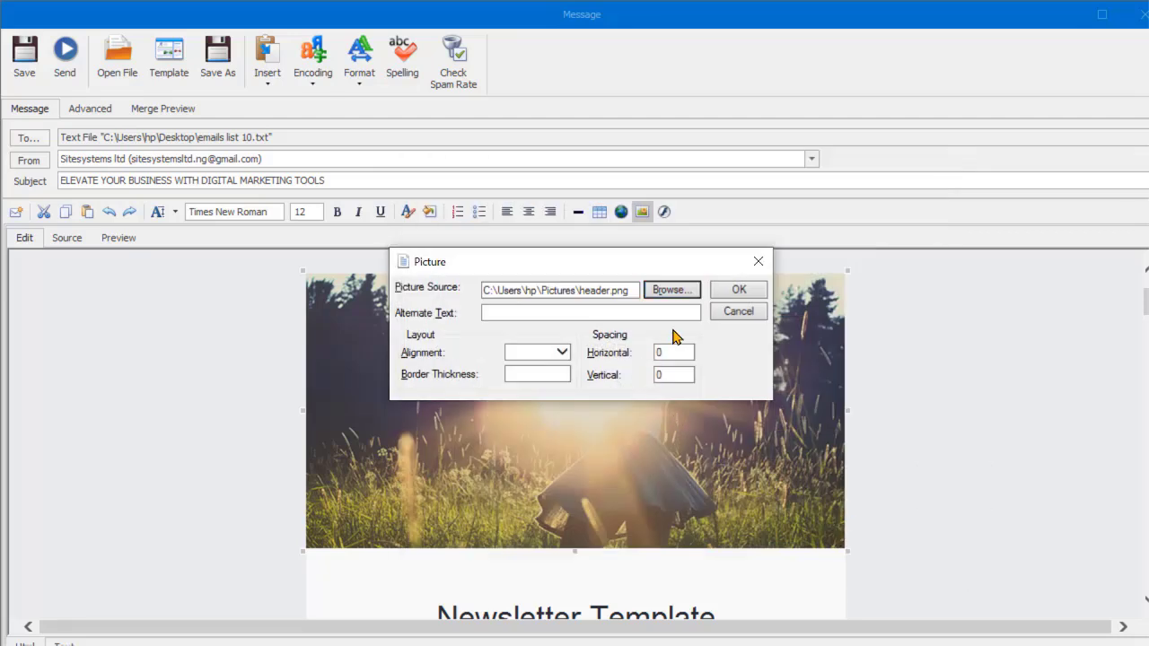
pyautogui.click(741, 292)
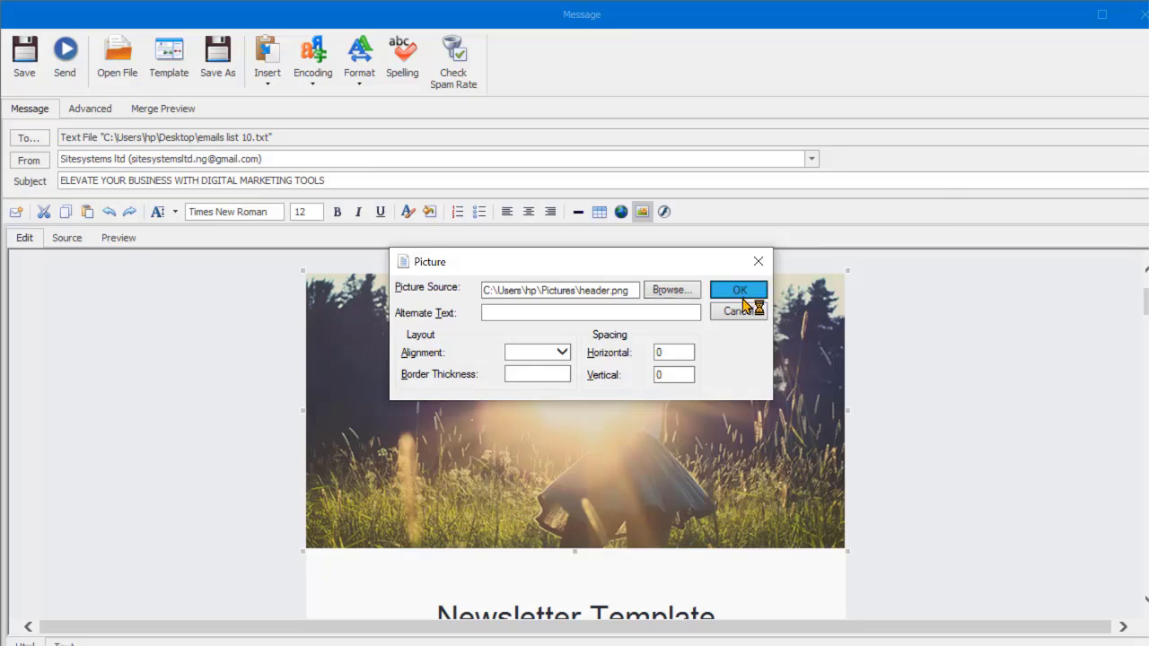
# Replace the "Newsletter Template" heading with "DIGITAL MARKETING".
pyautogui.scroll(-3, 952, 420)
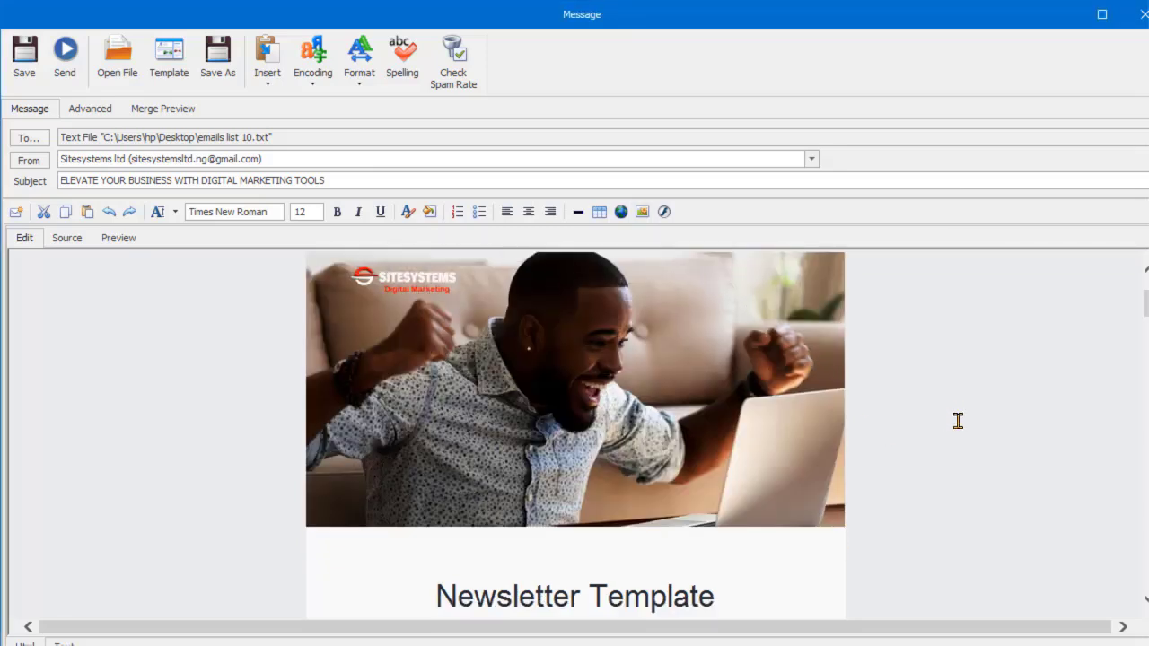
pyautogui.moveTo(723, 453); pyautogui.dragTo(475, 453)
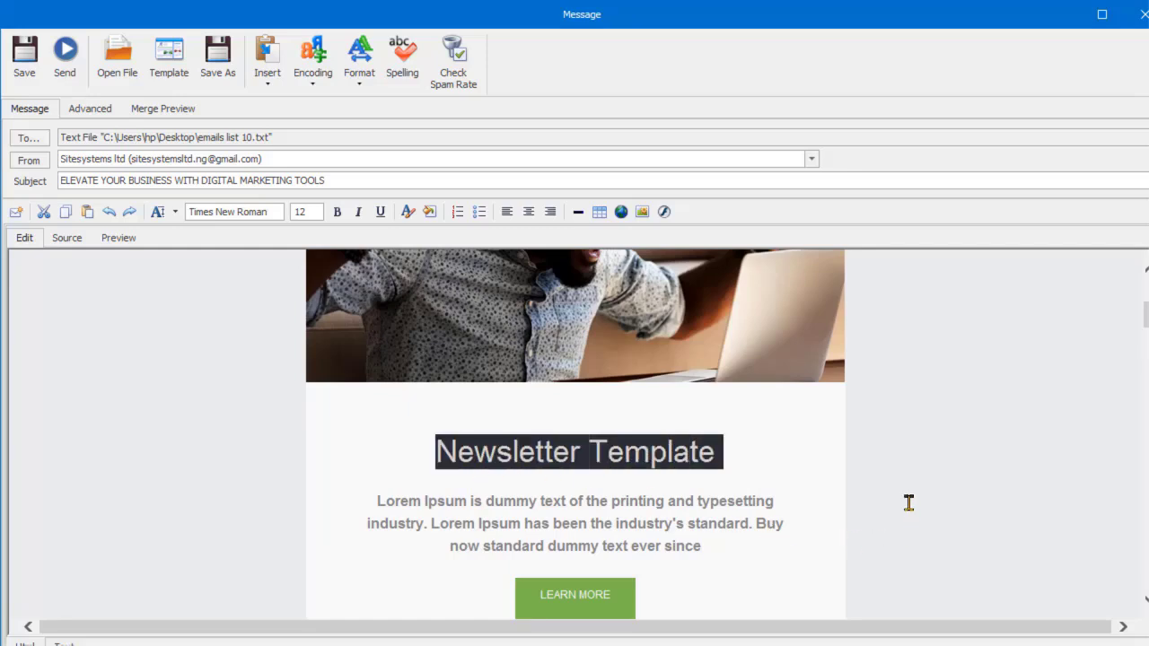
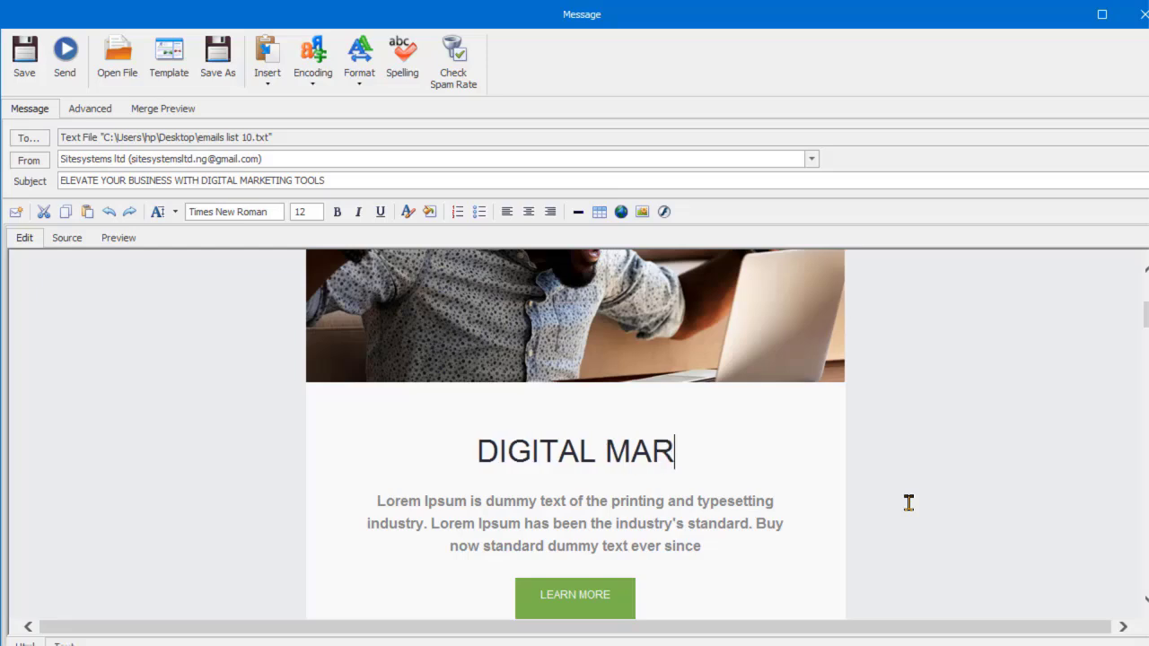
pyautogui.write('KETING')
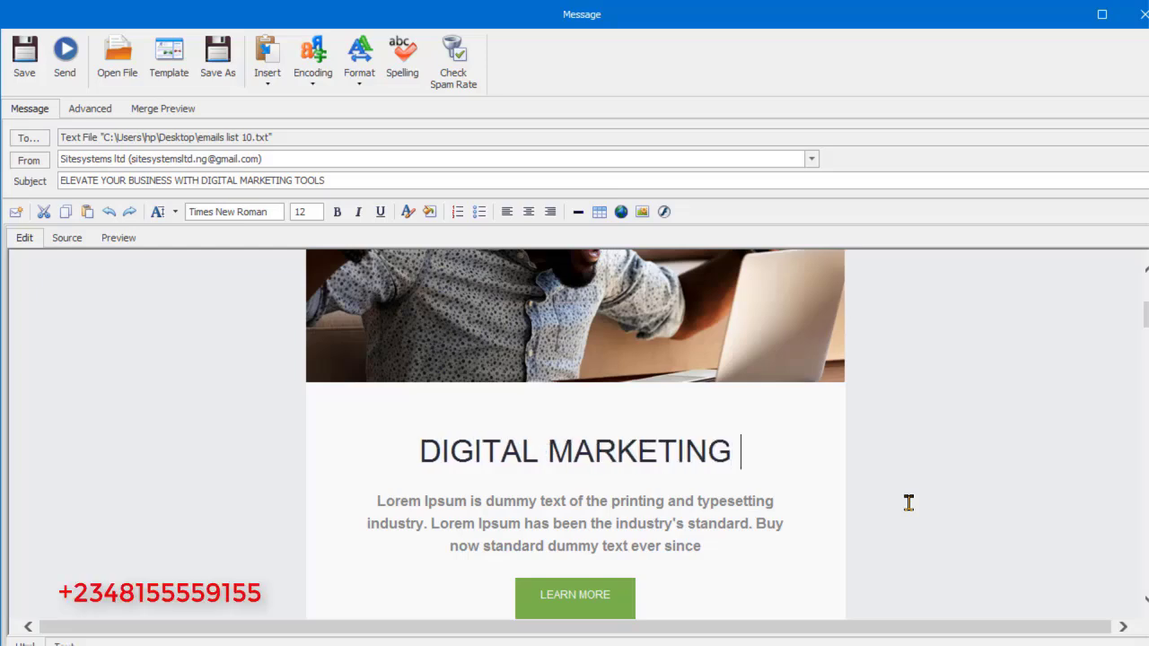
# Switch to the "whatsapp bulk messages" document in Word and copy the text from "Learn how to grow your business" through "Follow the link below for free Tutorials".
pyautogui.click(365, 503)
pyautogui.moveTo(365, 503); pyautogui.dragTo(679, 551)
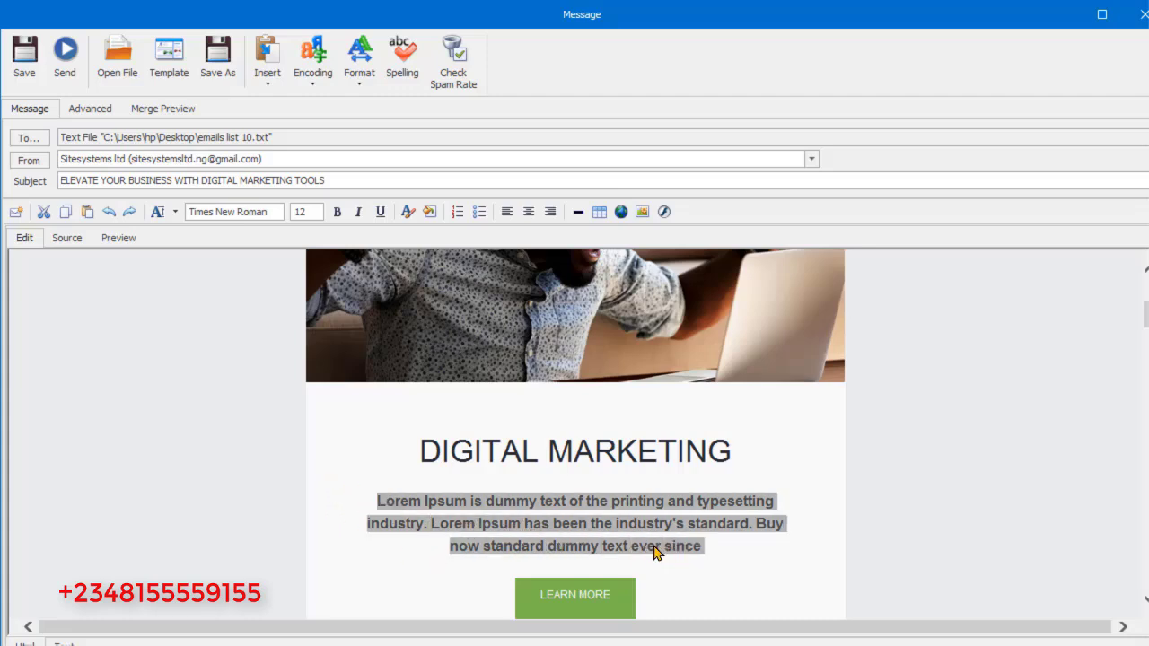
pyautogui.scroll(-8, 957, 467)
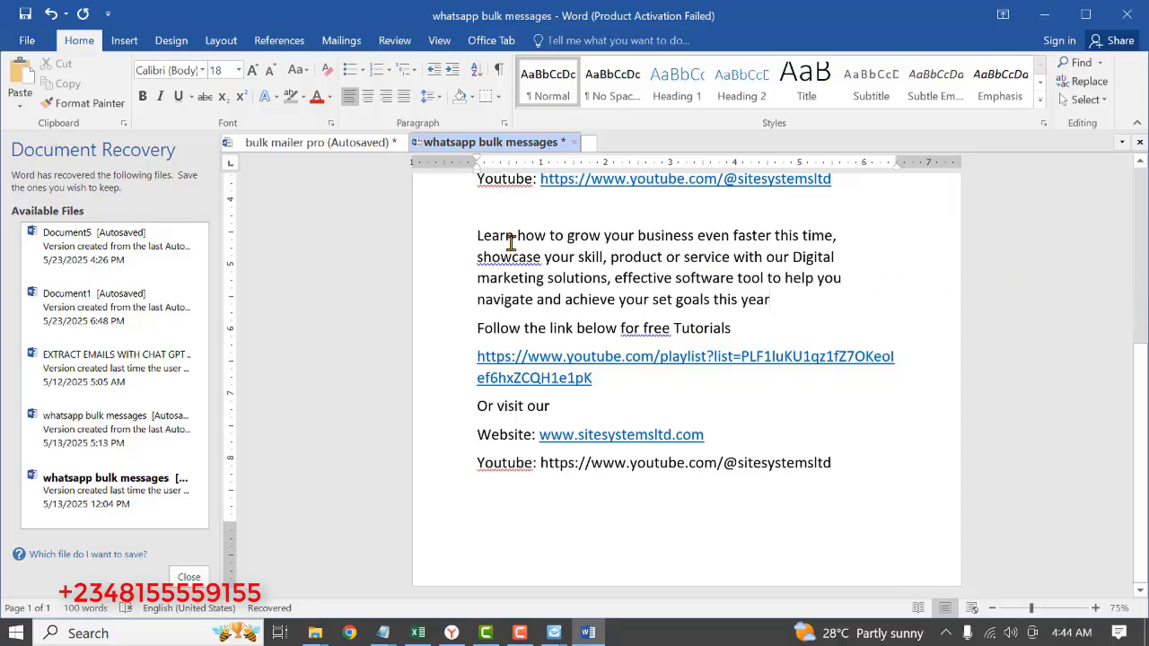
pyautogui.moveTo(486, 238); pyautogui.dragTo(737, 325)
pyautogui.rightClick(604, 259)
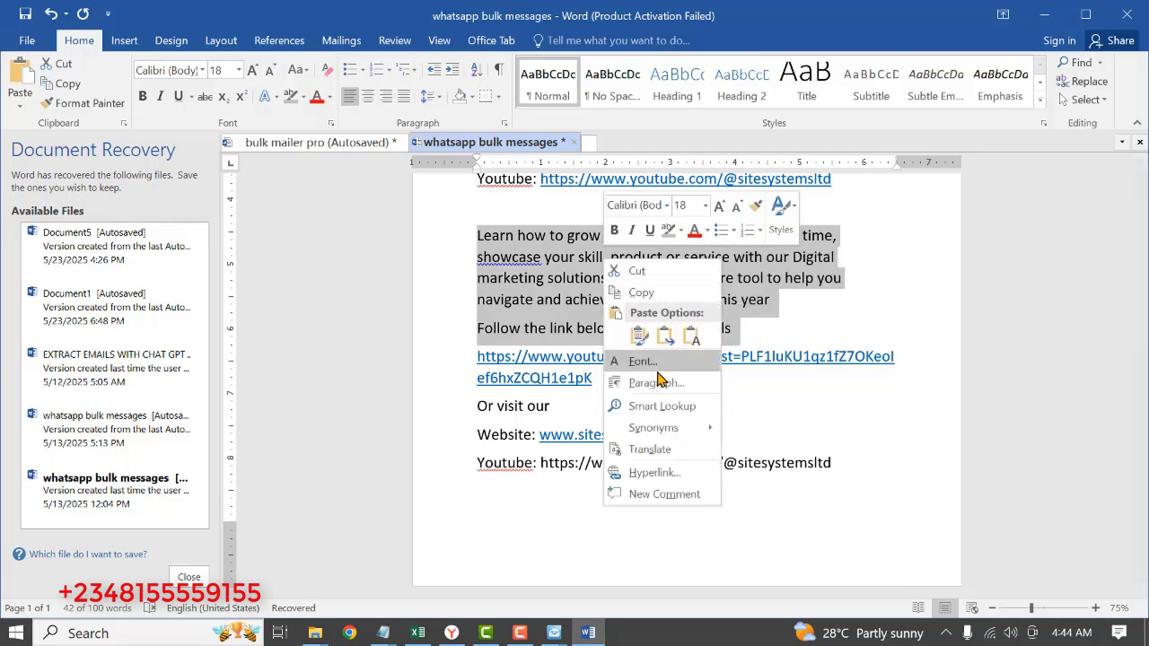
pyautogui.click(641, 292)
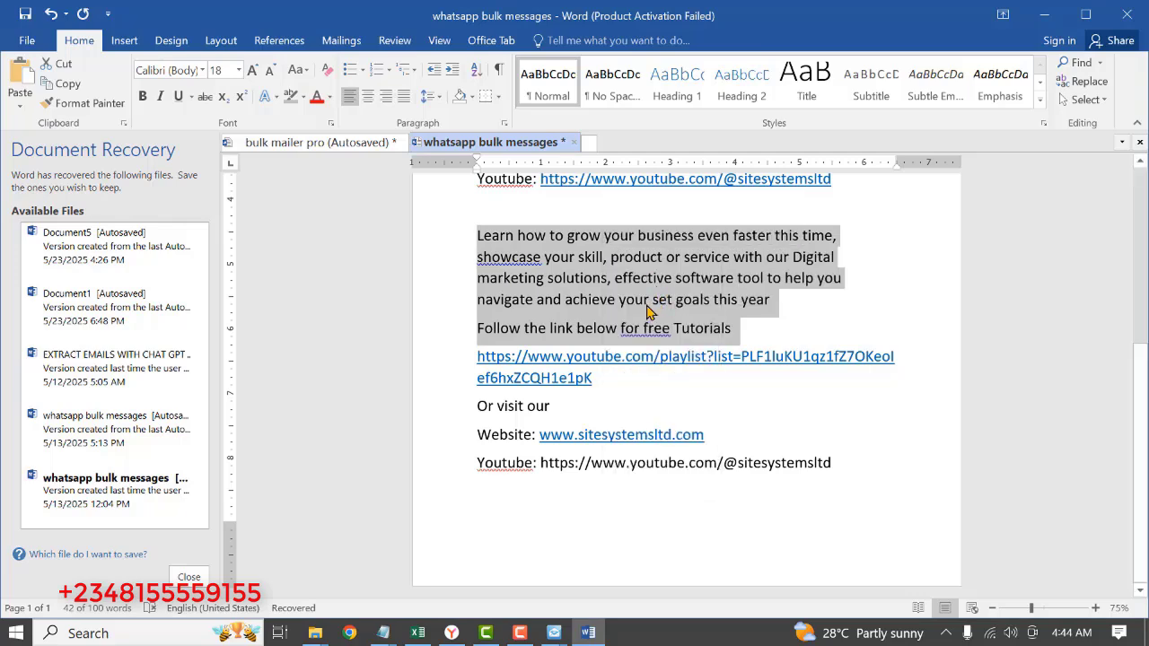
# Return to the Bulk Mailer message and replace the Lorem Ipsum paragraph under the DIGITAL MARKETING heading with the copied text.
pyautogui.hotkey('alt', 'Tab')
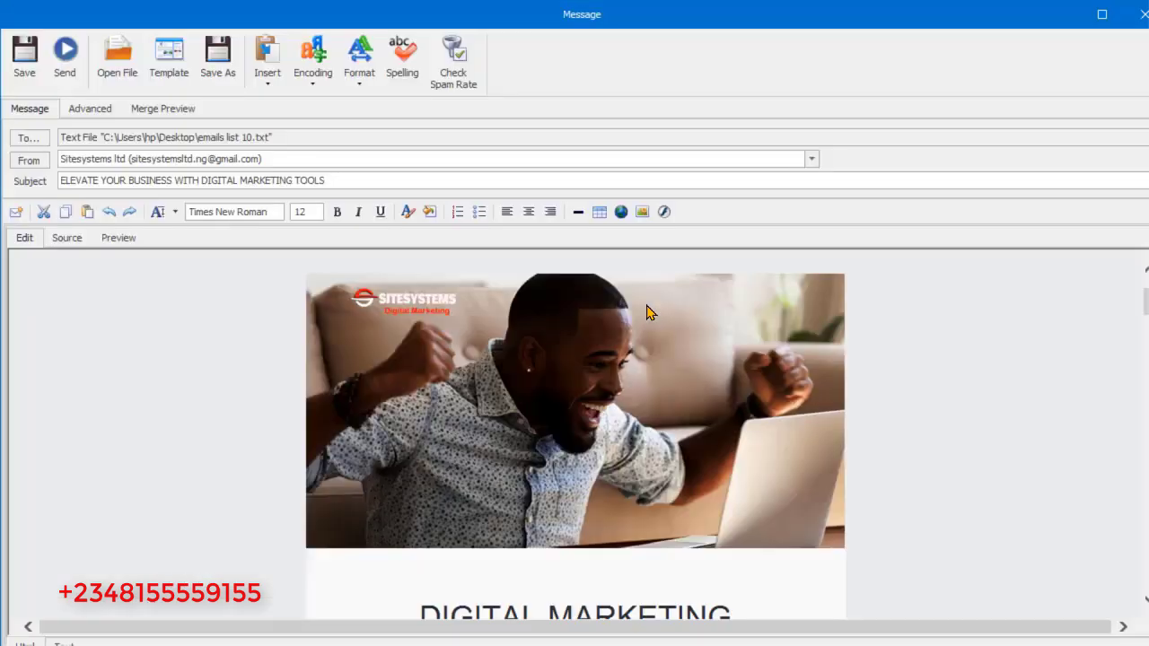
pyautogui.scroll(-3, 582, 437)
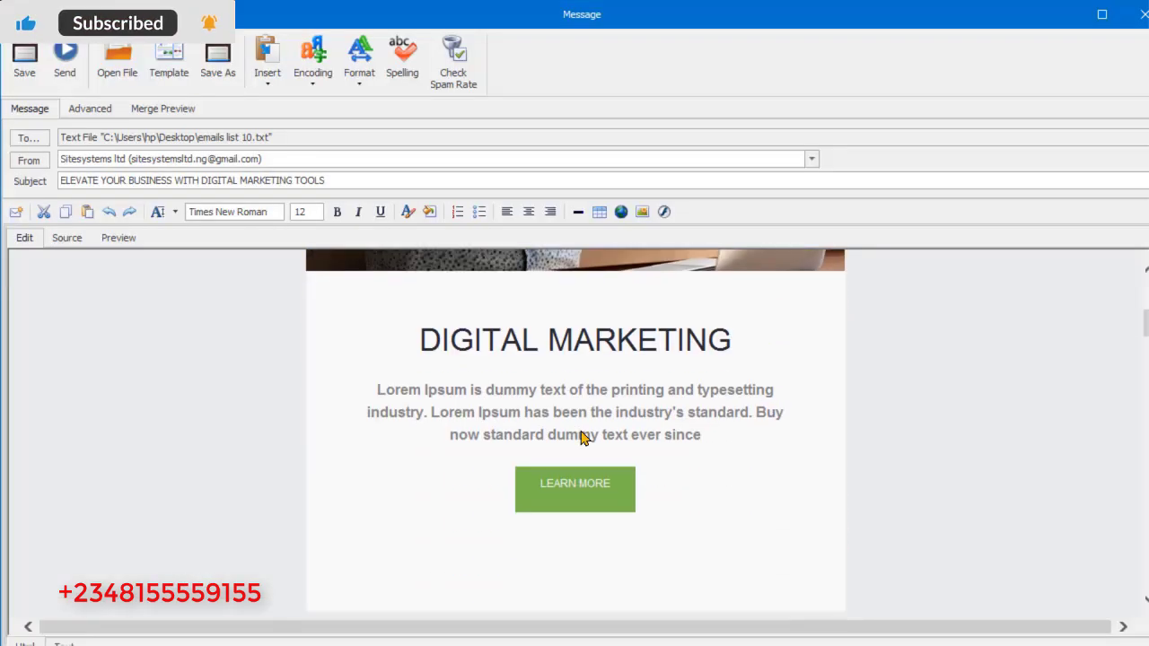
pyautogui.tripleClick(377, 392)
pyautogui.moveTo(377, 393); pyautogui.dragTo(462, 406)
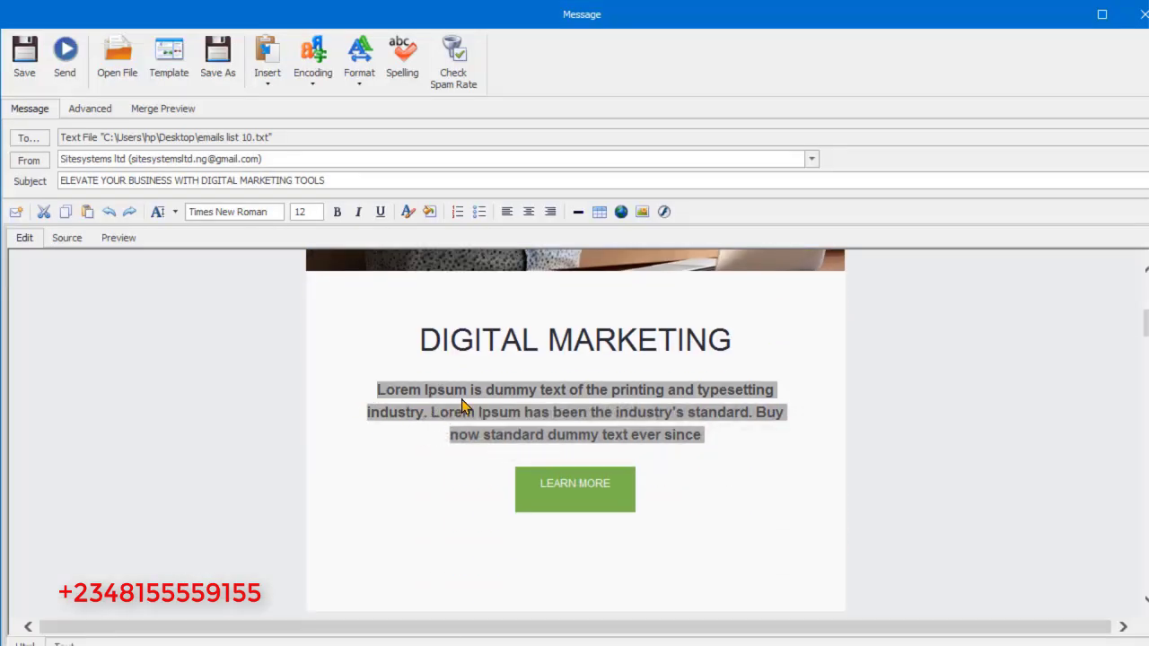
pyautogui.click(726, 436)
pyautogui.moveTo(726, 436); pyautogui.dragTo(398, 401)
pyautogui.hotkey('ctrl', 'v')
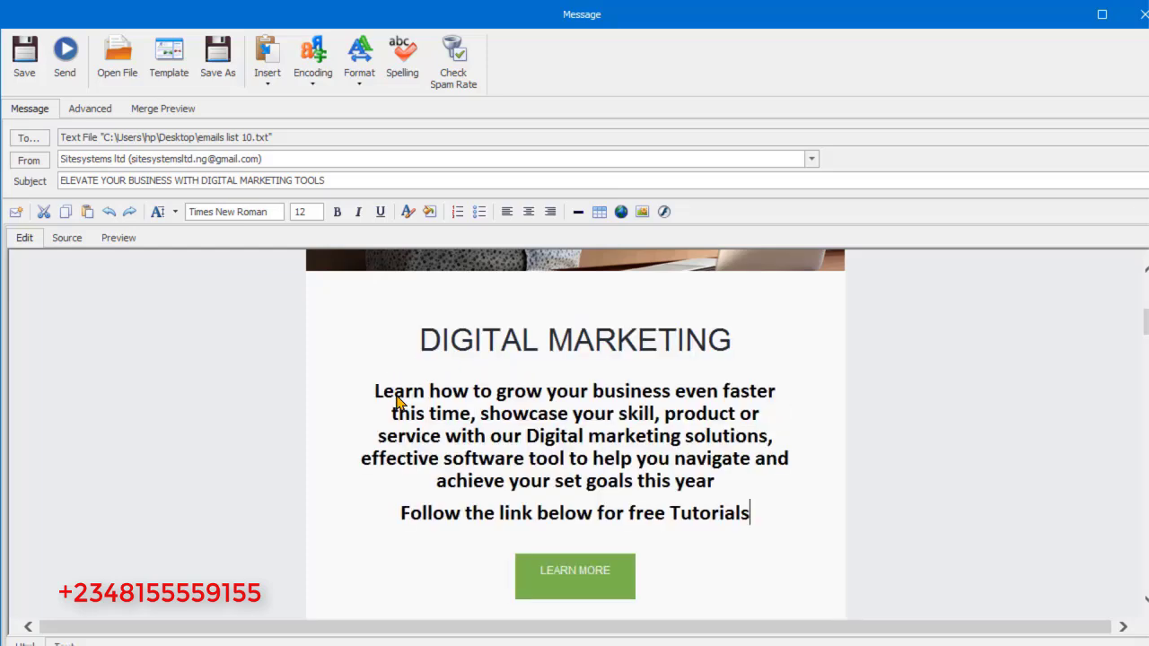
# Select the green LEARN MORE button text under the DIGITAL MARKETING section and open its hyperlink settings.
pyautogui.scroll(1, 957, 474)
pyautogui.scroll(-4, 933, 476)
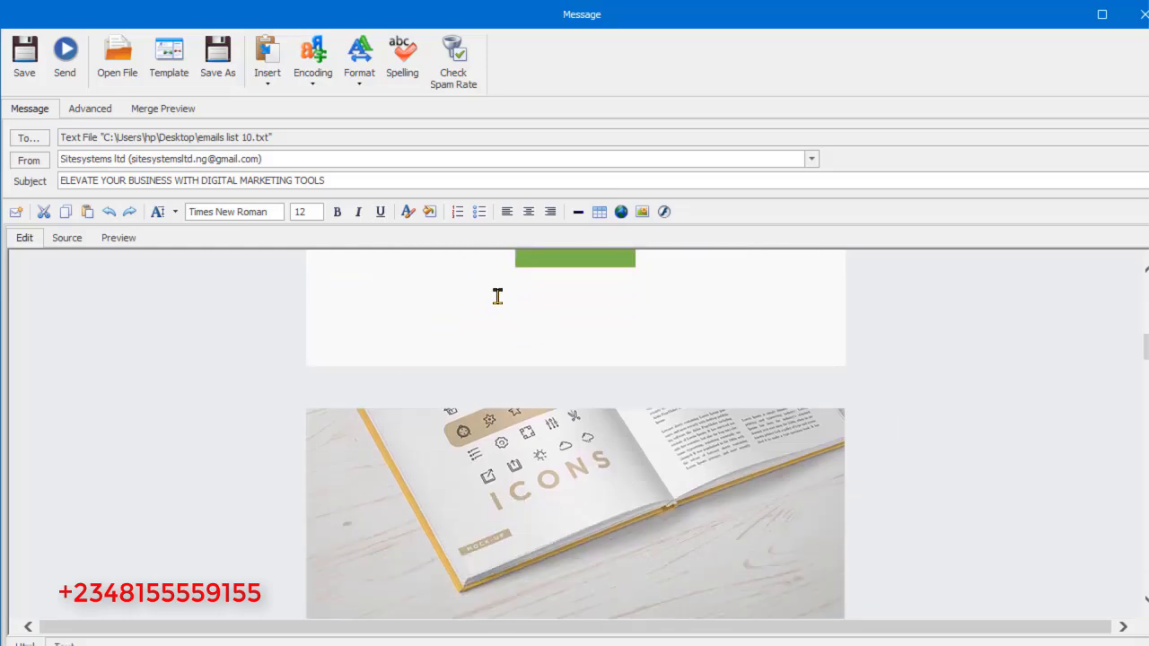
pyautogui.scroll(2, 671, 351)
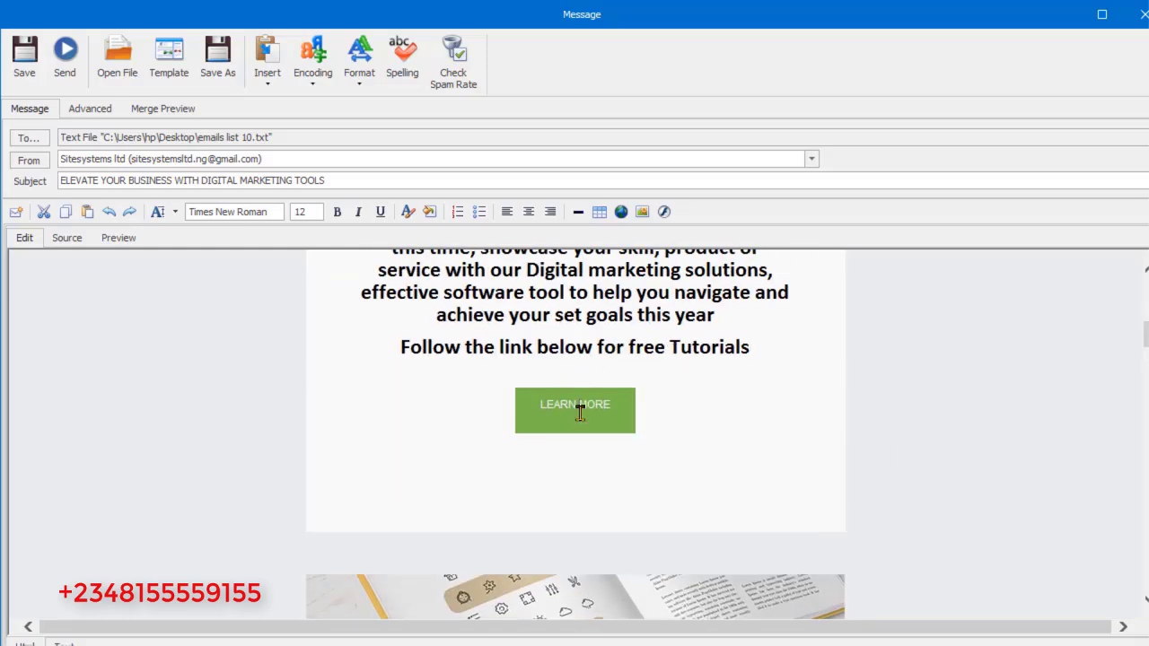
pyautogui.moveTo(619, 405); pyautogui.dragTo(523, 414)
pyautogui.click(620, 212)
# Switch to the "whatsapp bulk messages" document in Word and copy the YouTube playlist link below "Follow the link below for free Tutorials".
pyautogui.hotkey('alt', 'Tab')
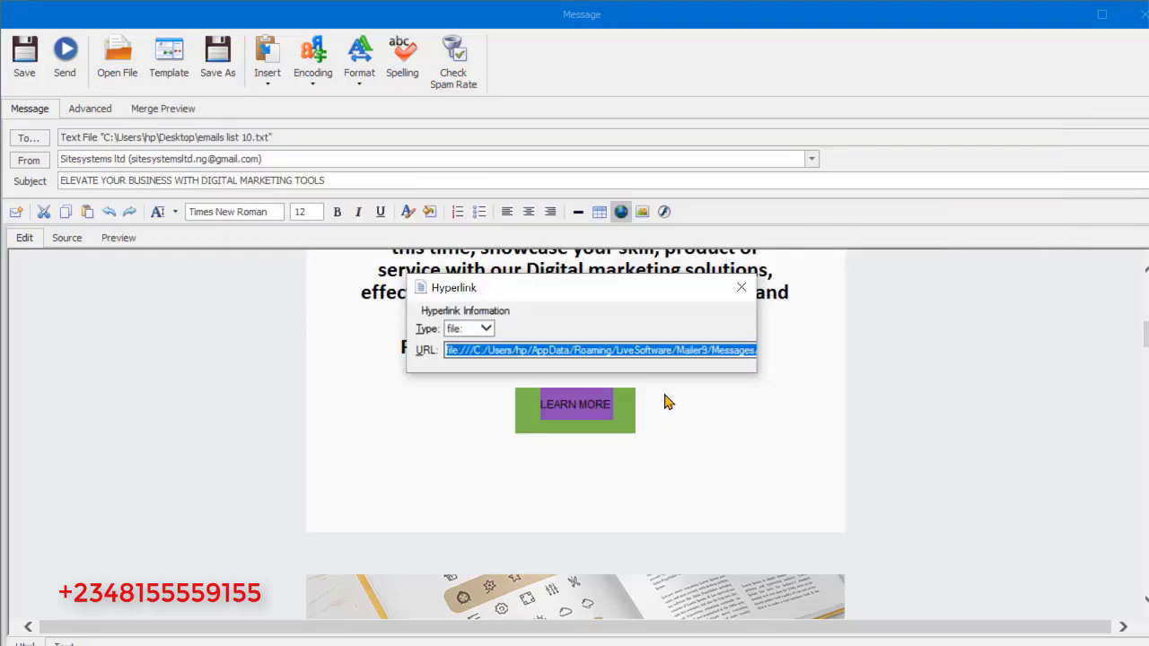
pyautogui.hotkey('alt', 'Tab')
pyautogui.hotkey('alt', 'Tab')
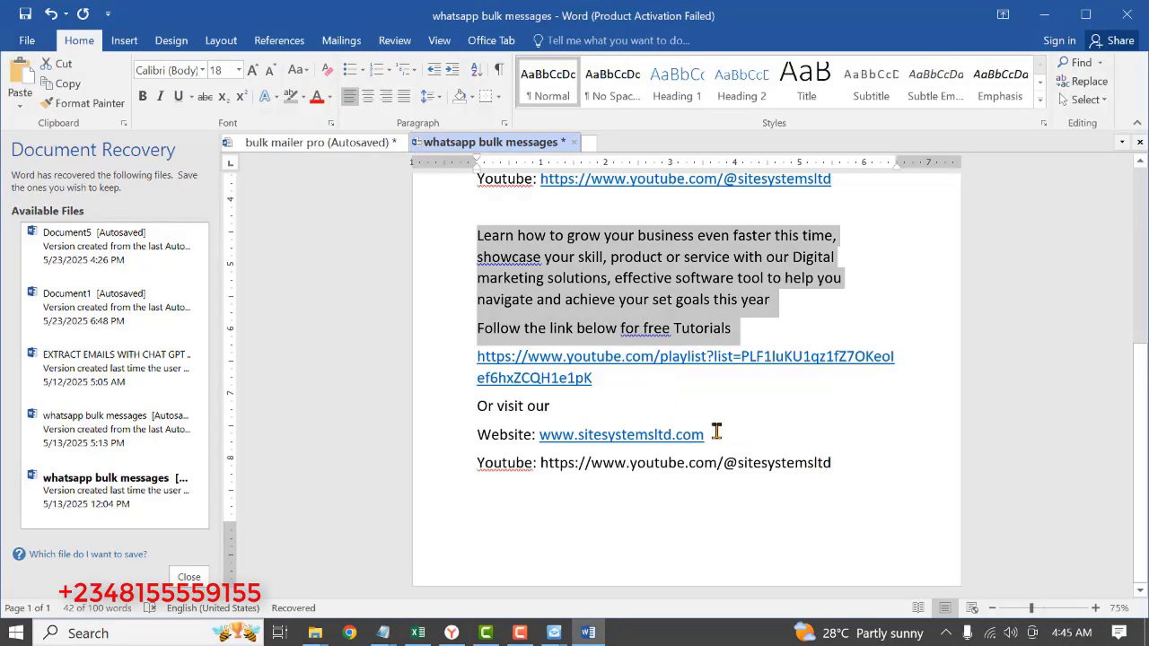
pyautogui.moveTo(704, 436); pyautogui.dragTo(541, 436)
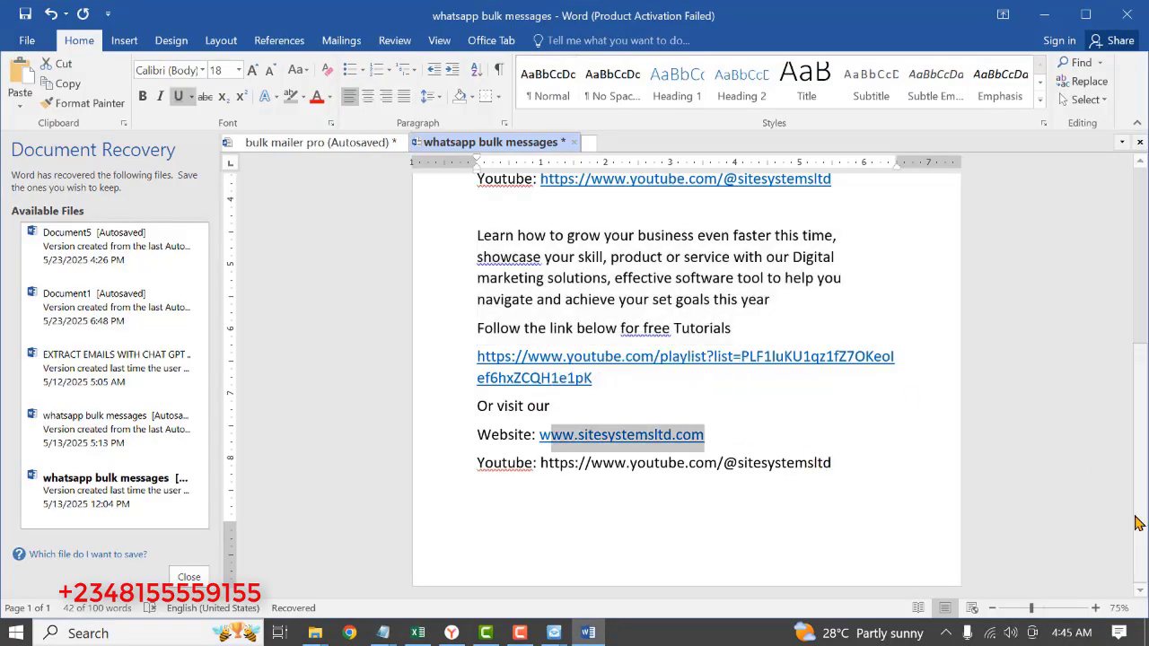
pyautogui.click(871, 406)
pyautogui.moveTo(600, 379); pyautogui.dragTo(473, 377)
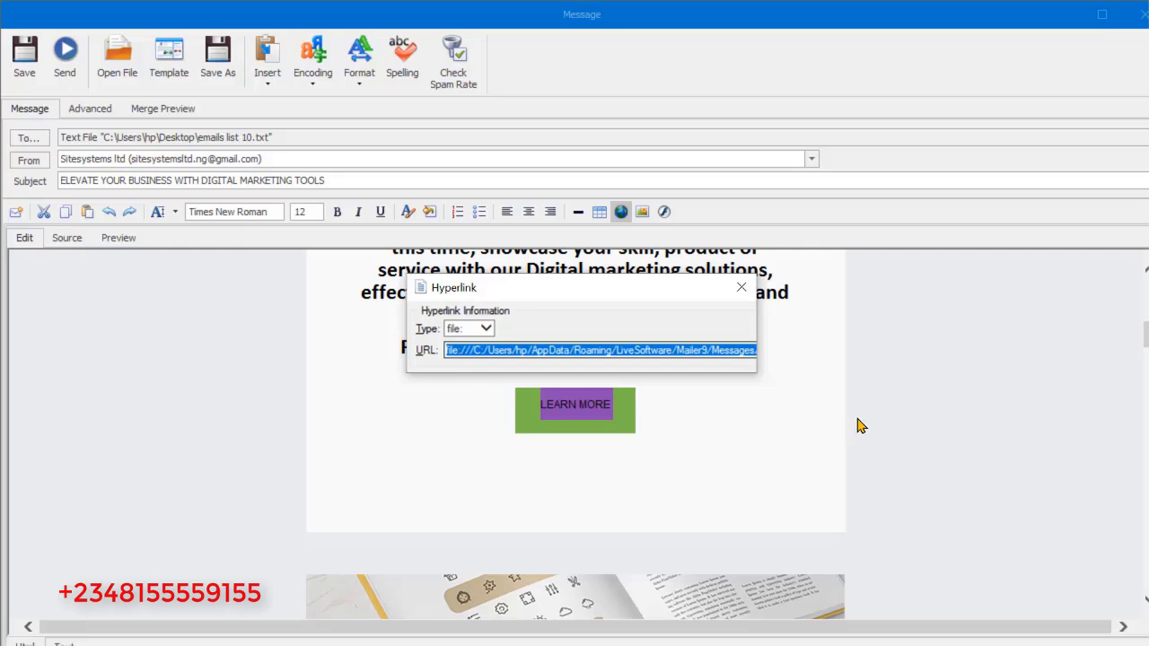
# Return to the Bulk Mailer message and set the LEARN MORE hyperlink URL to the copied YouTube playlist address.
pyautogui.hotkey('ctrl', 'v')
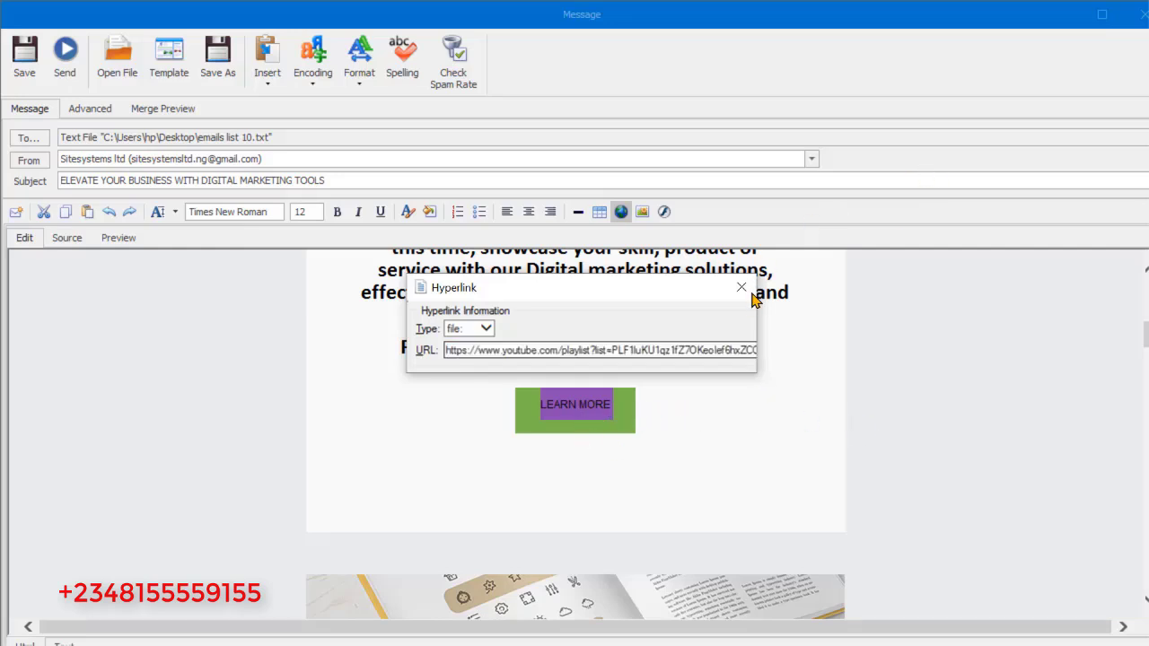
pyautogui.press('Return')
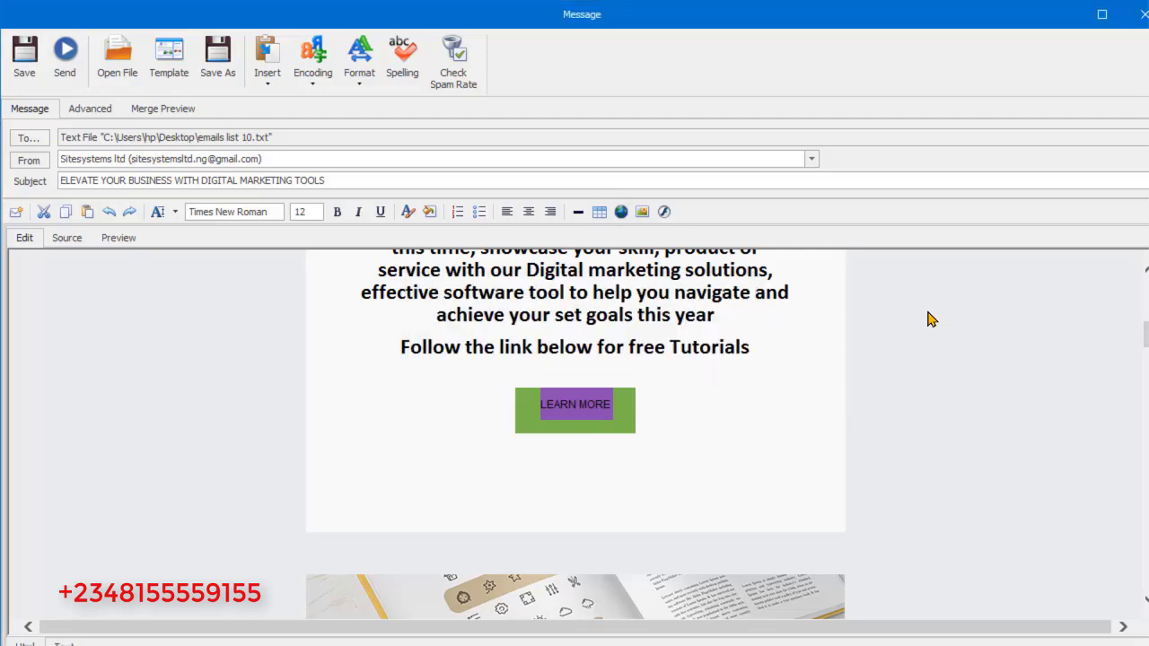
pyautogui.click(904, 413)
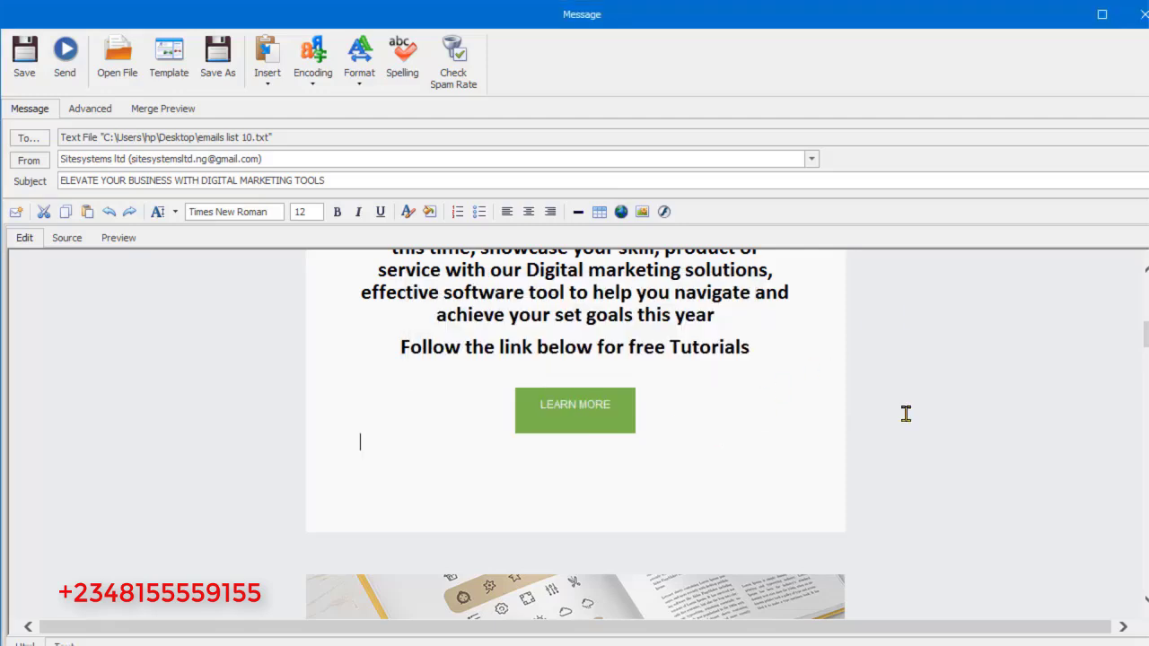
# Look through the remaining template sections, from the book mock-up and Our Newsroom to Our Gallery and the footer, for replaceable pictures and text.
pyautogui.scroll(-5, 908, 424)
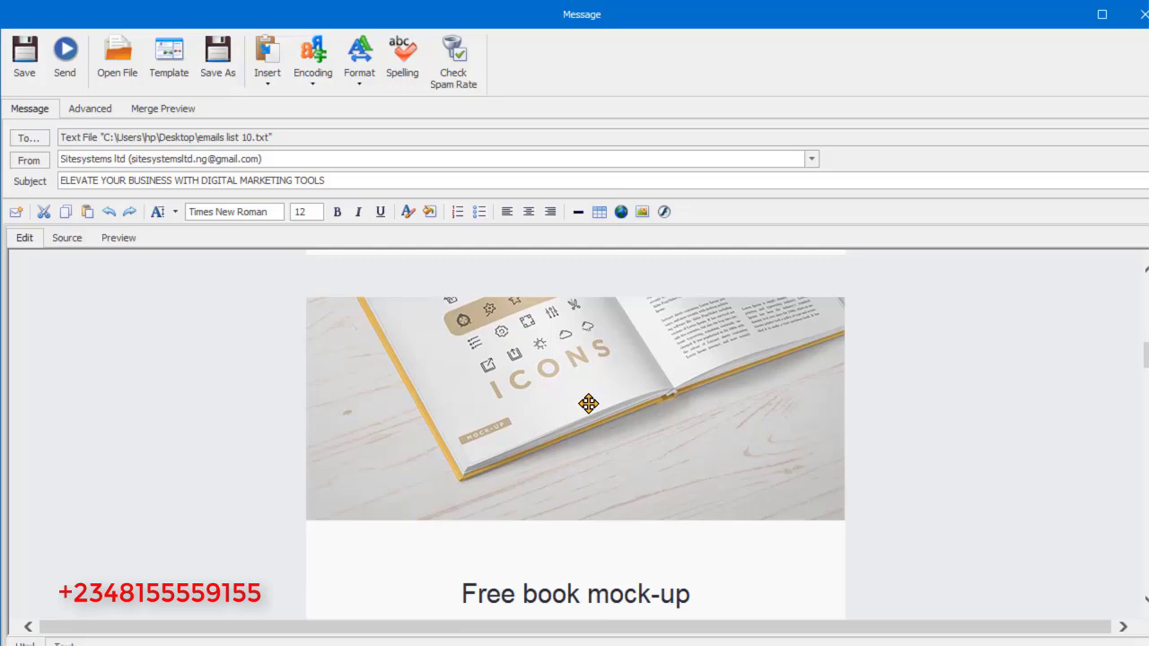
pyautogui.scroll(-3, 725, 422)
pyautogui.scroll(-6, 727, 436)
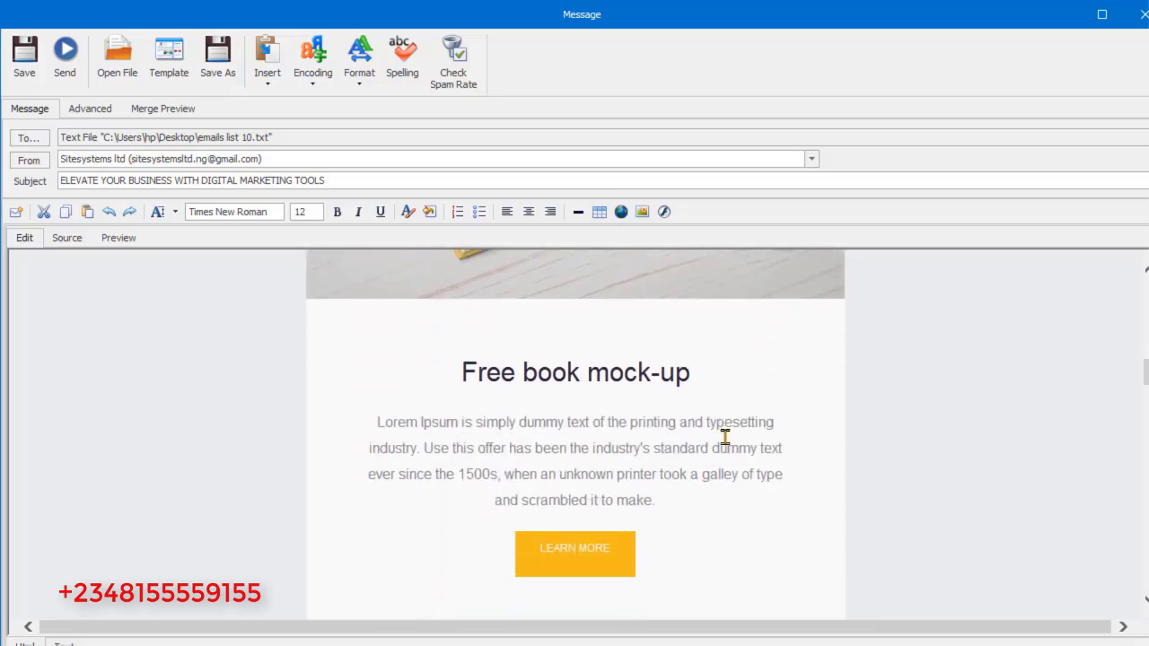
pyautogui.scroll(-7, 729, 451)
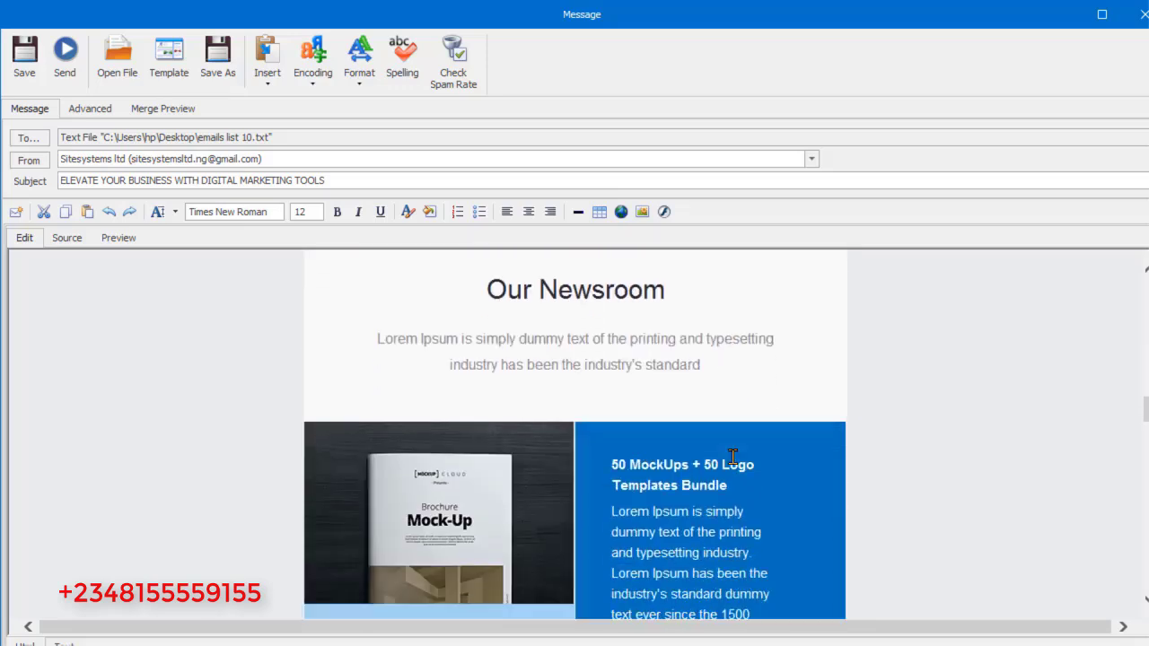
pyautogui.scroll(-3, 736, 458)
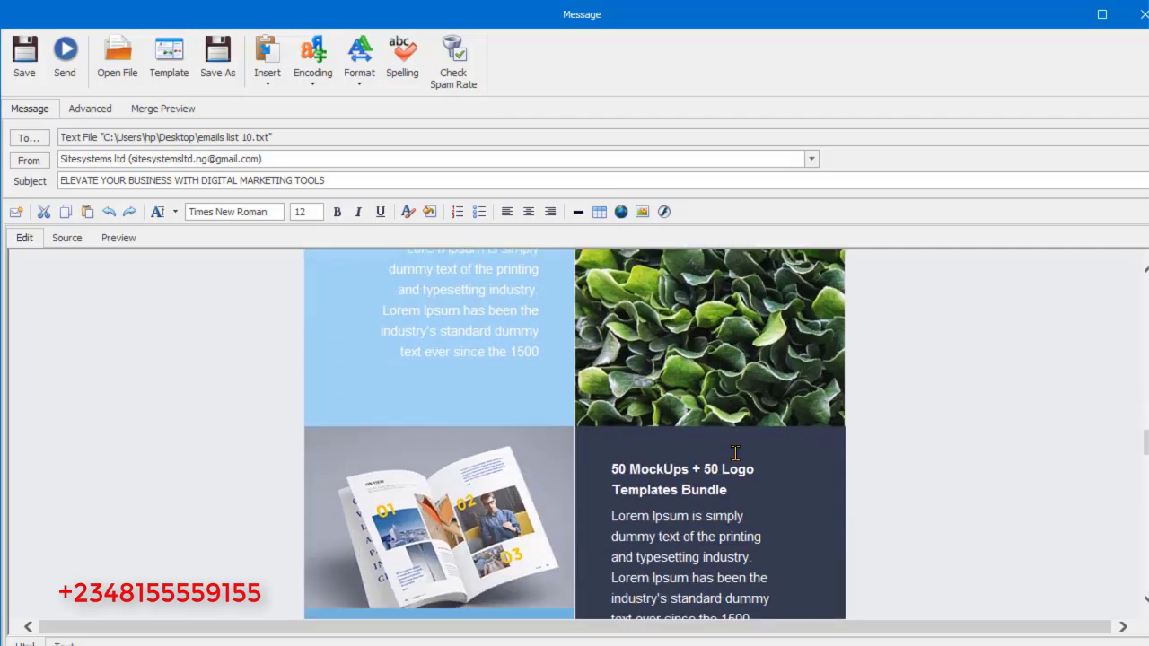
pyautogui.scroll(6, 605, 431)
pyautogui.click(582, 452)
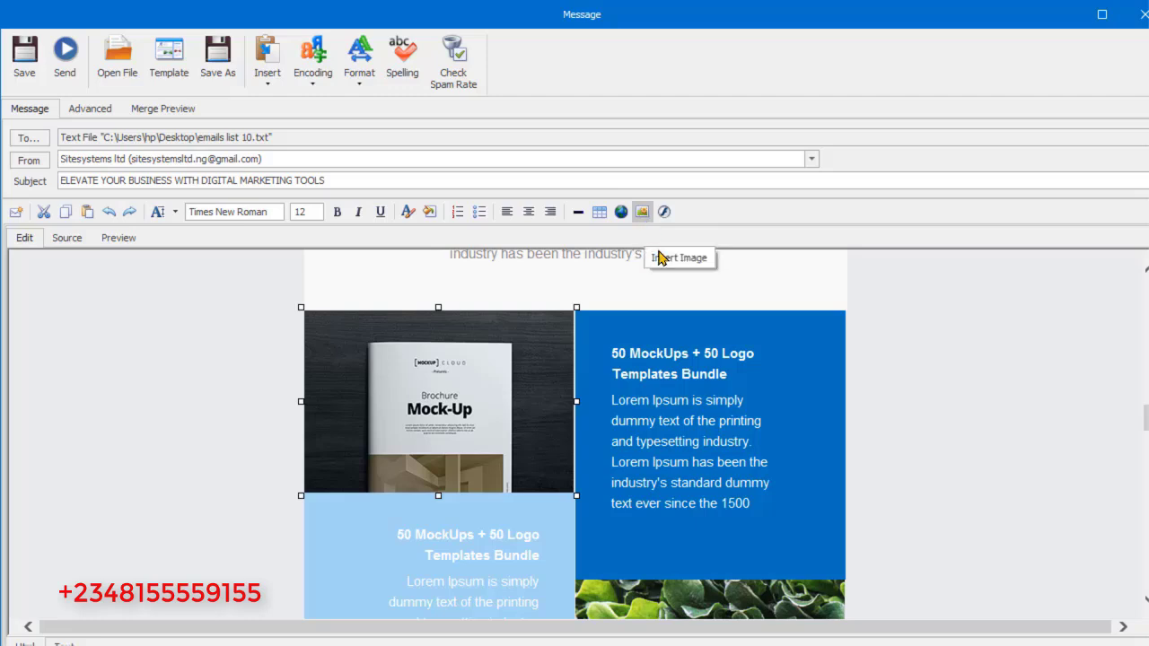
pyautogui.scroll(-2, 706, 344)
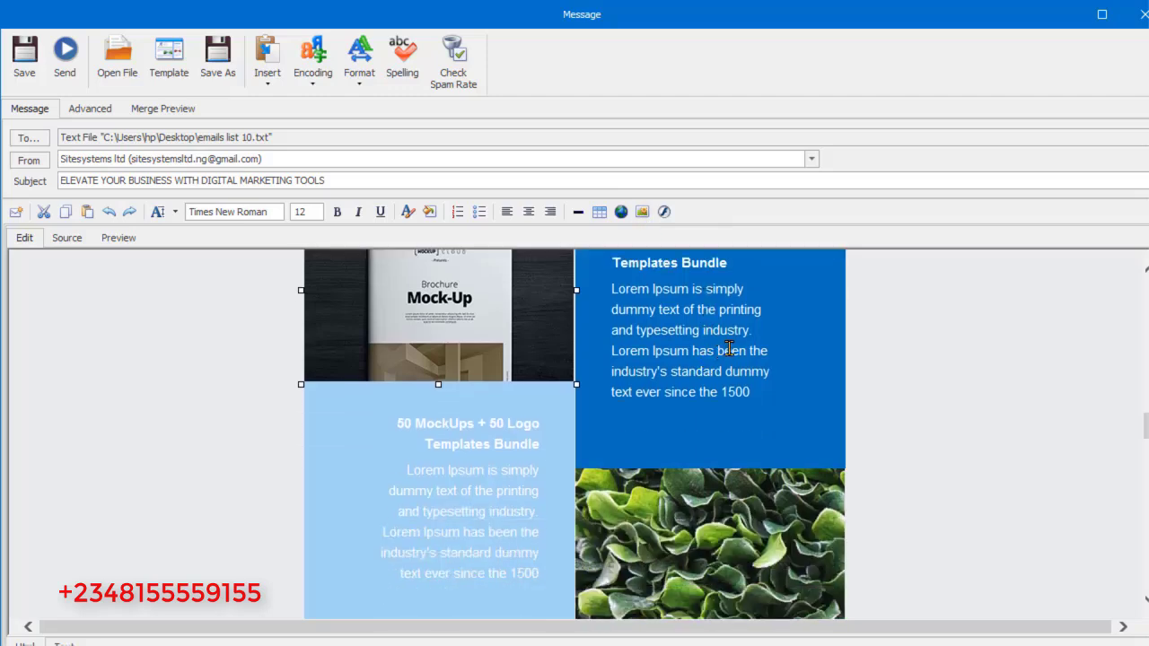
pyautogui.scroll(1, 707, 392)
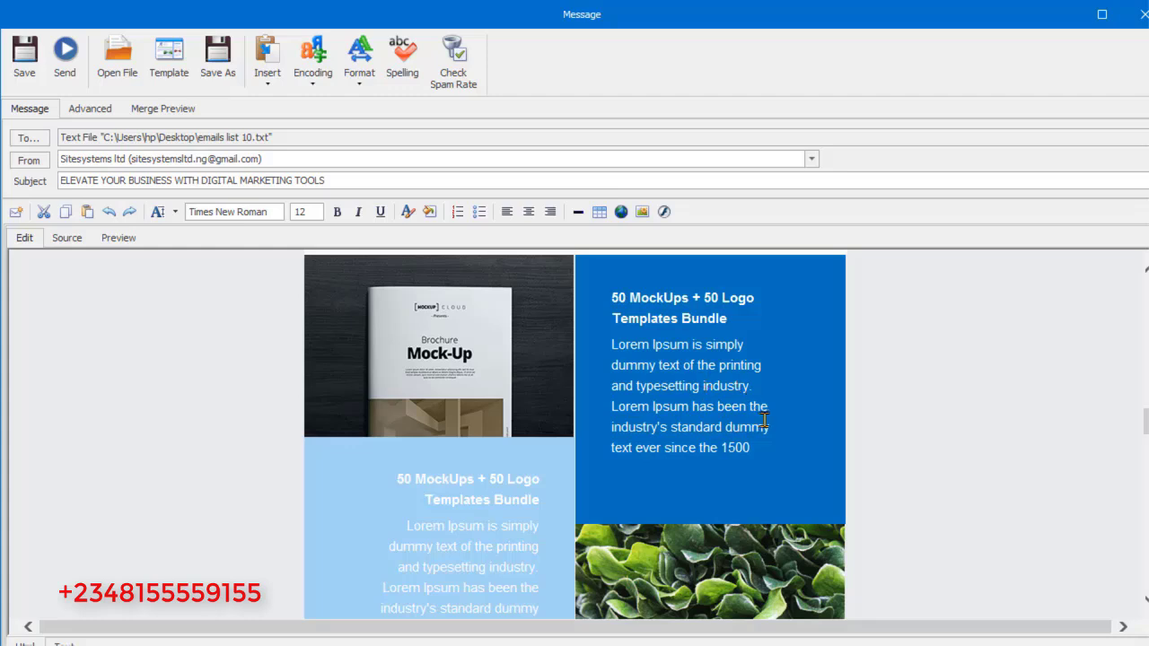
pyautogui.moveTo(769, 445); pyautogui.dragTo(608, 290)
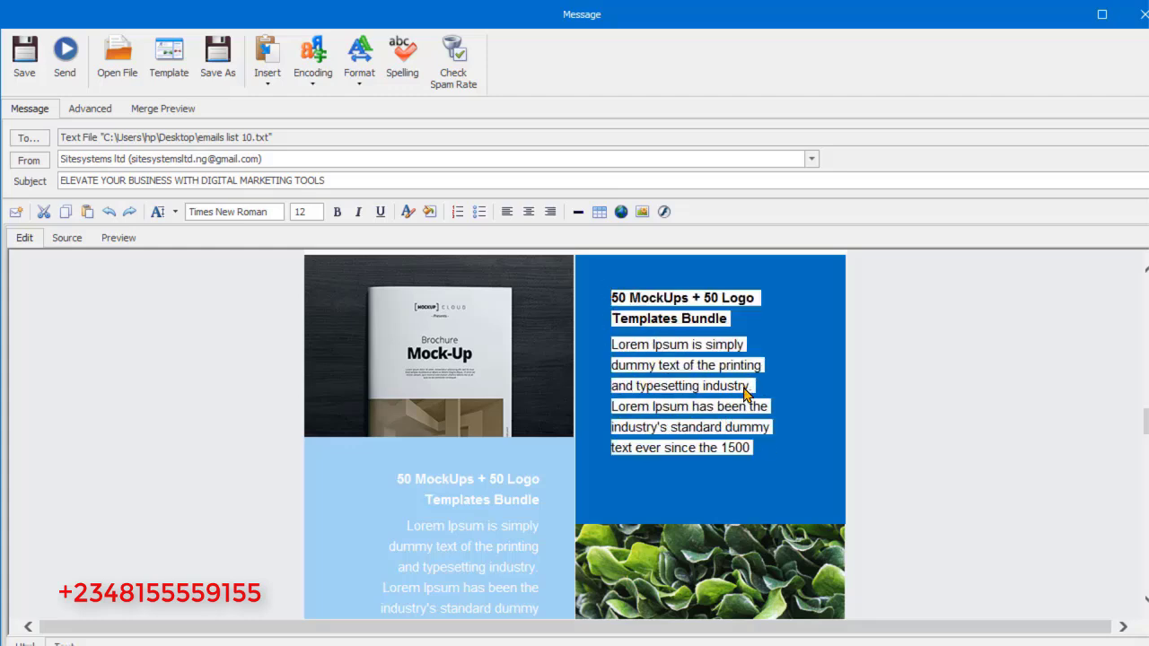
pyautogui.scroll(-8, 744, 393)
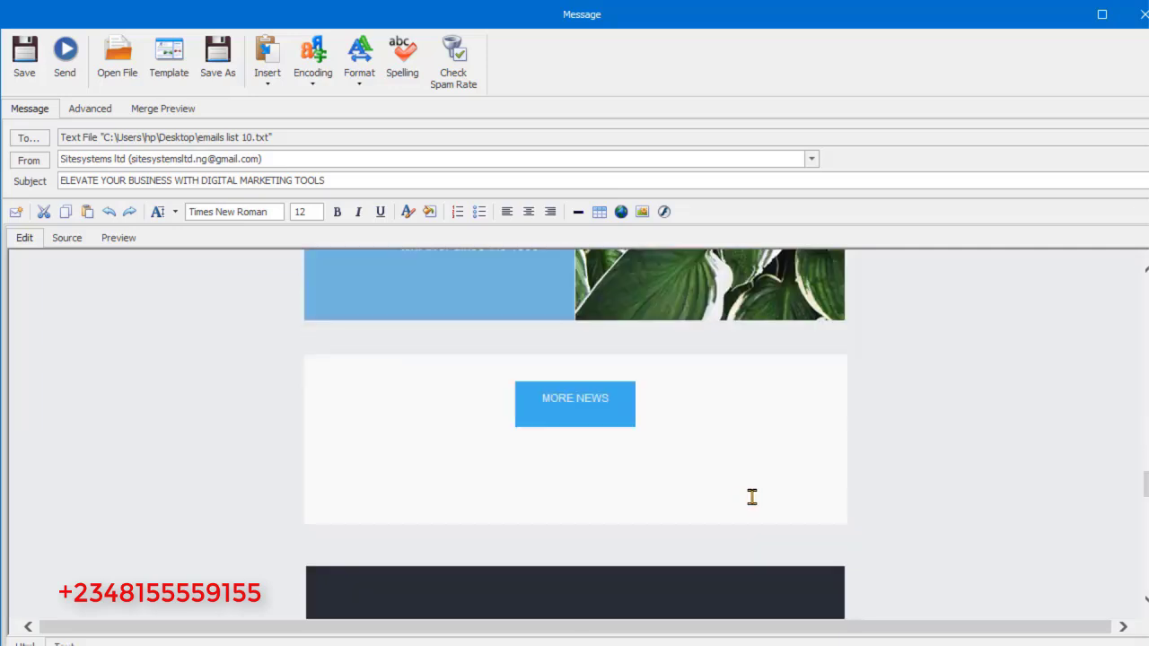
pyautogui.scroll(-3, 752, 497)
pyautogui.scroll(-10, 982, 464)
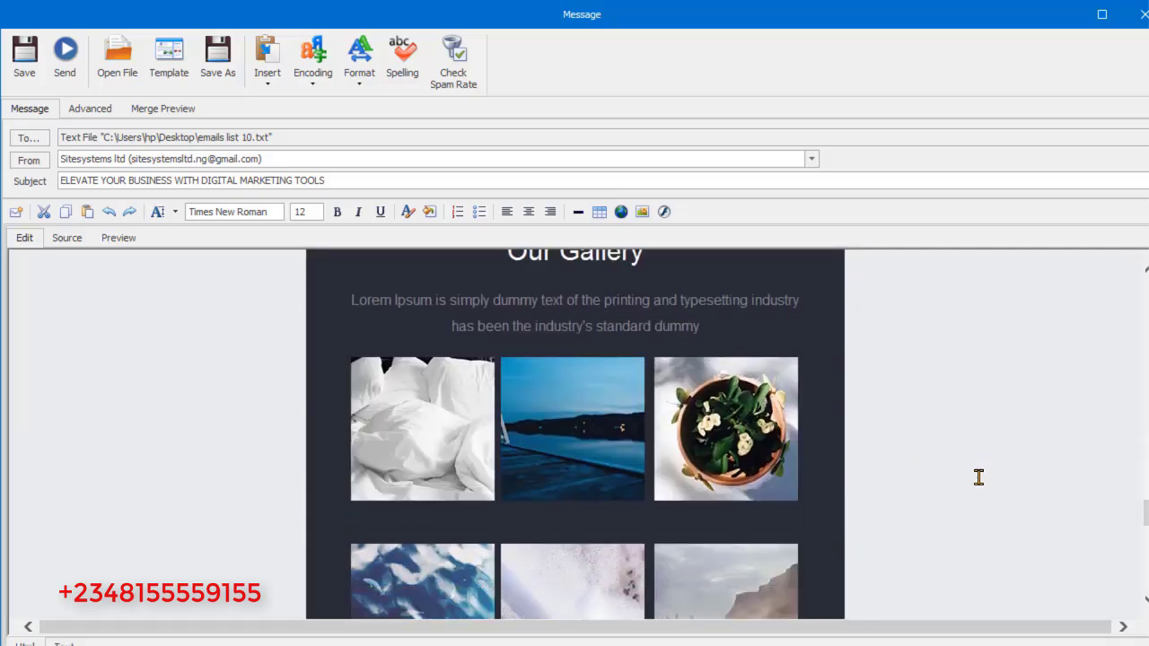
pyautogui.scroll(-3, 974, 485)
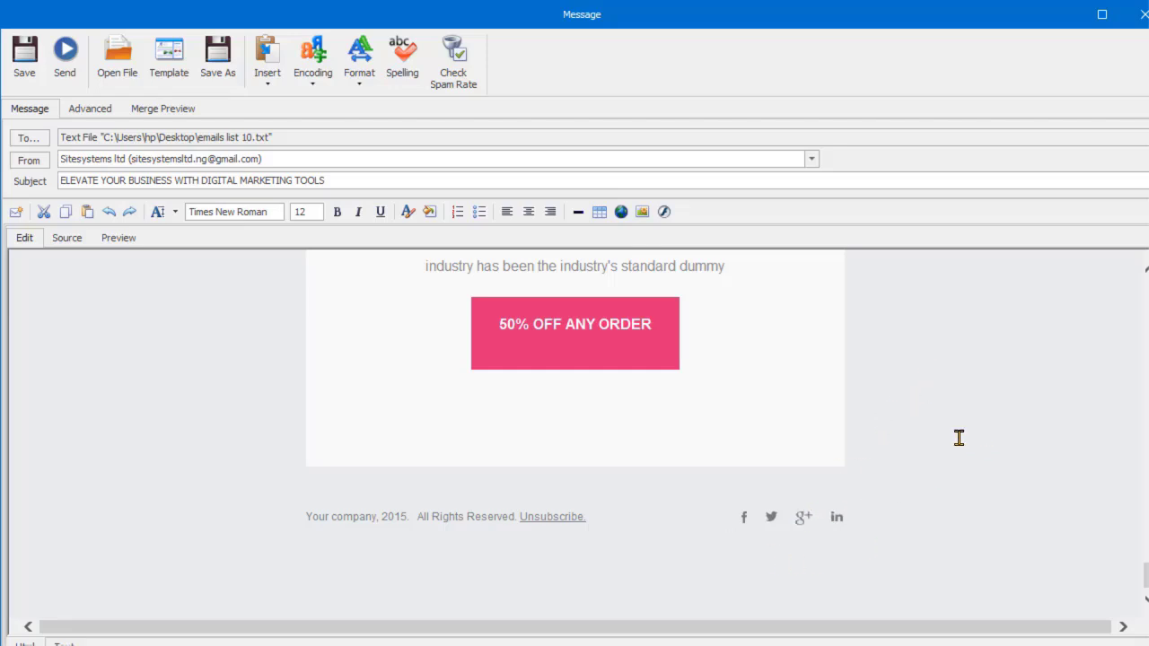
pyautogui.scroll(10, 931, 433)
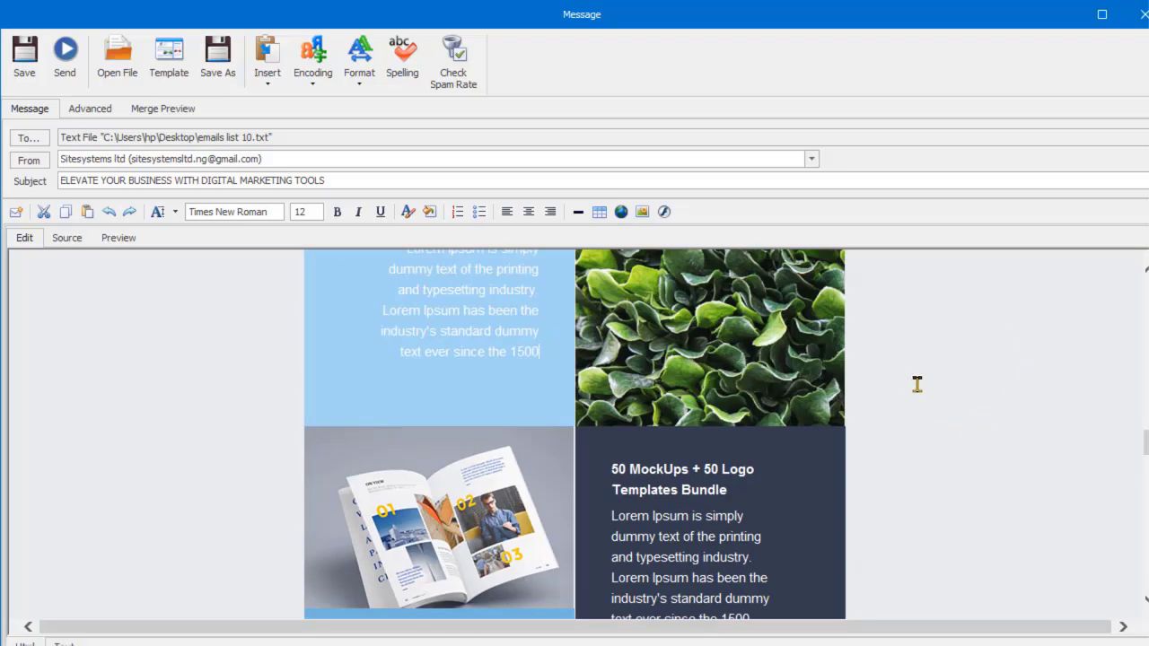
# Preview the customized message and review it from the newsroom section back up to the header picture.
pyautogui.click(118, 241)
pyautogui.scroll(10, 1017, 511)
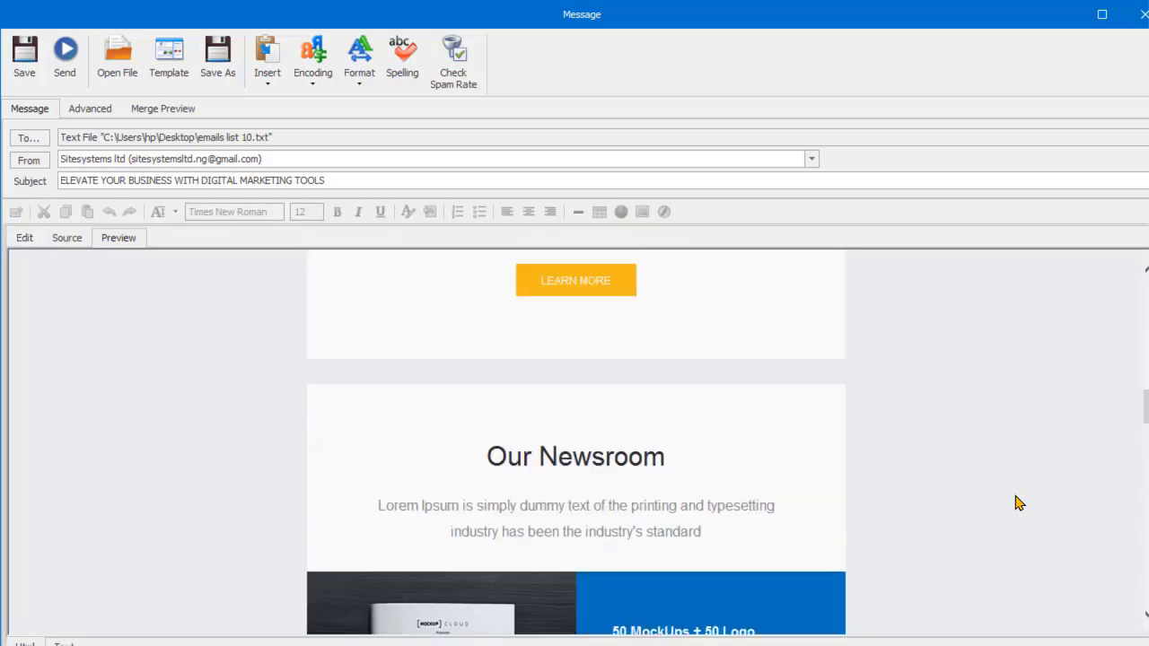
pyautogui.scroll(3, 1018, 496)
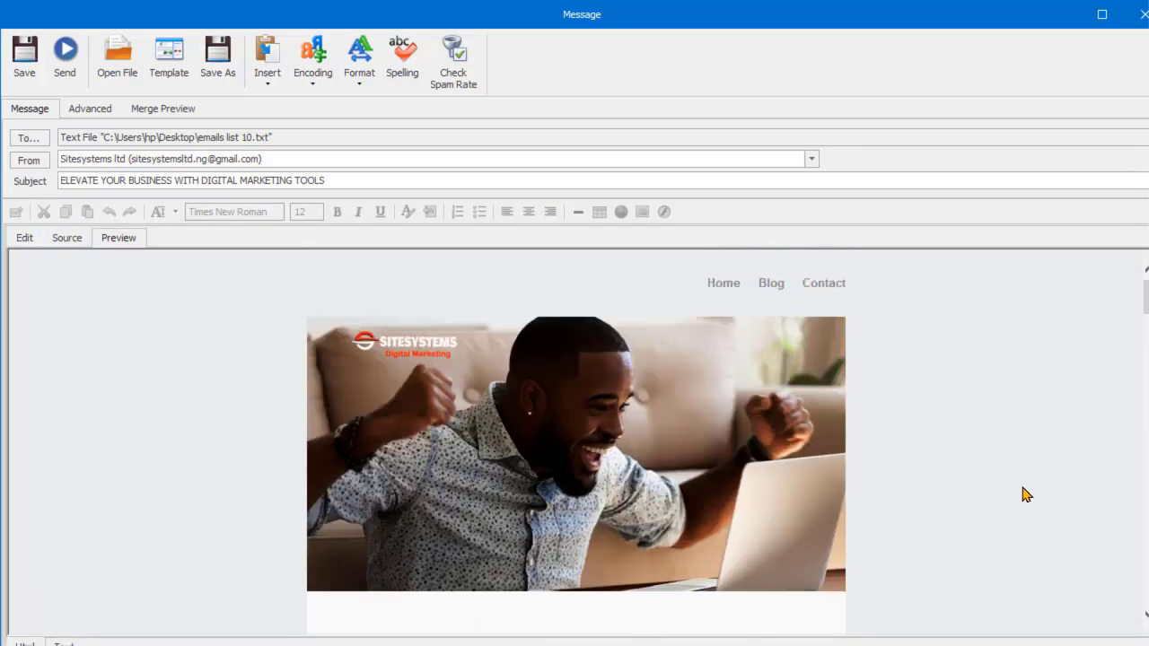
pyautogui.scroll(-4, 995, 392)
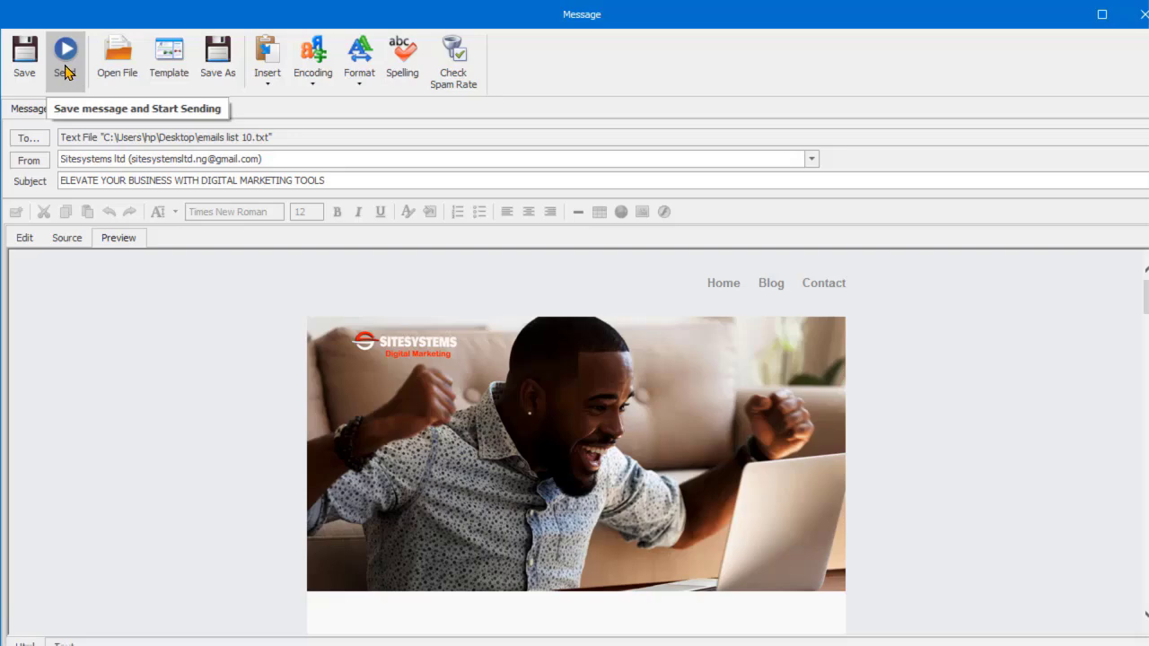
# Save and send the message to the recipient list, starting the sending after the connection test and closing the completion notice.
pyautogui.click(64, 72)
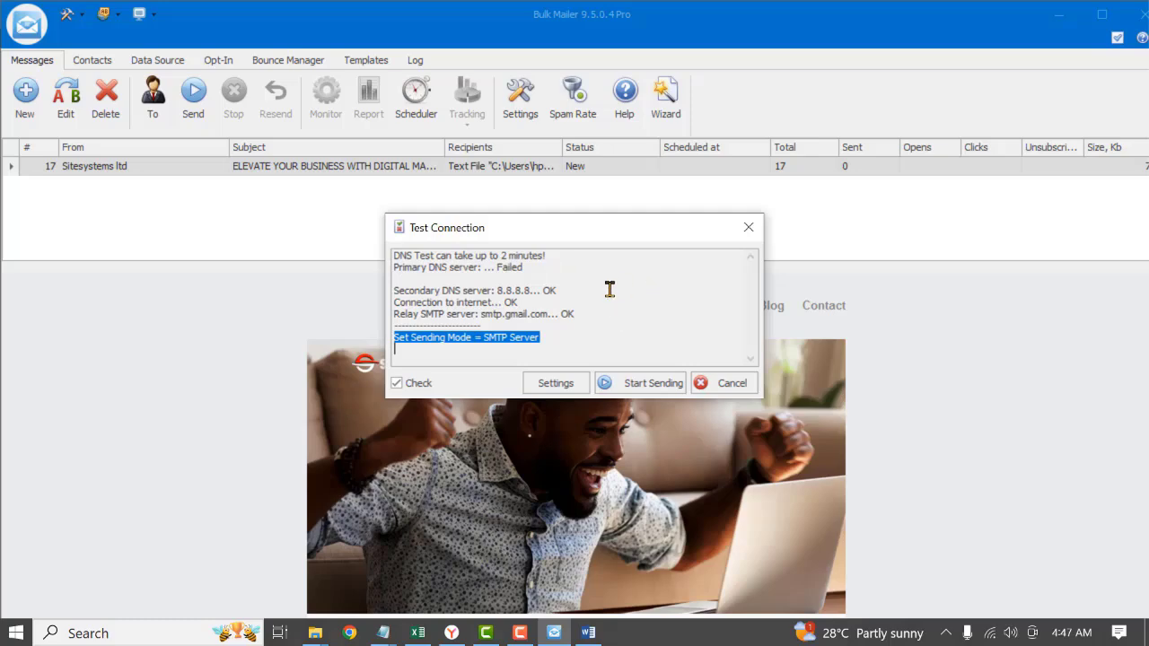
pyautogui.click(653, 383)
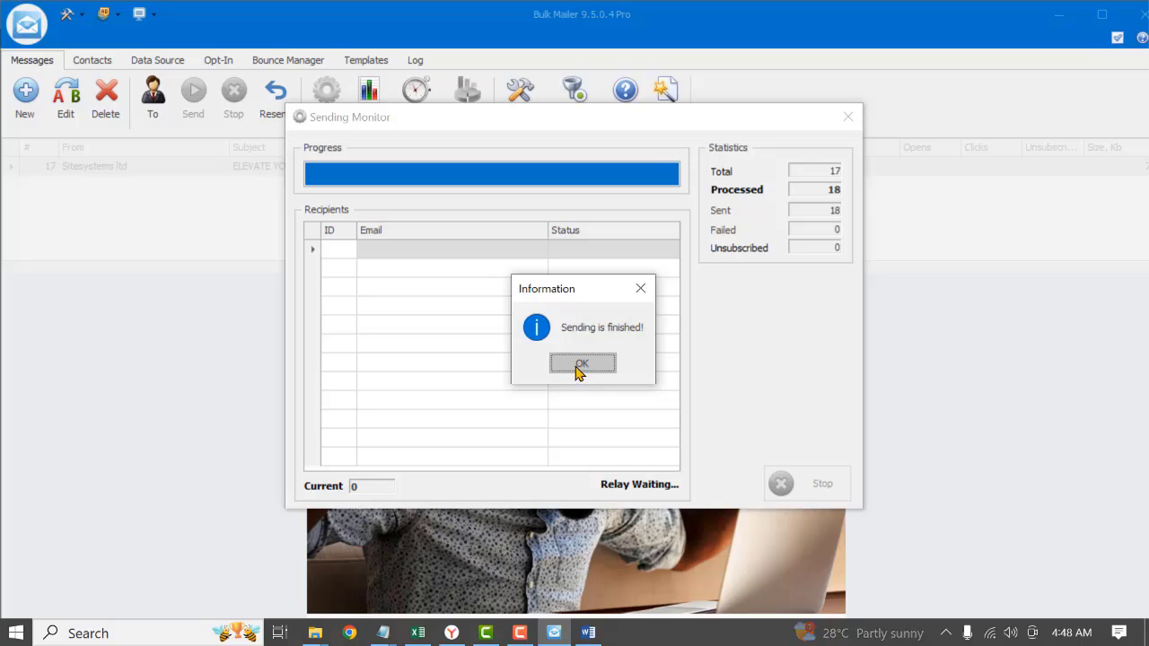
pyautogui.click(581, 363)
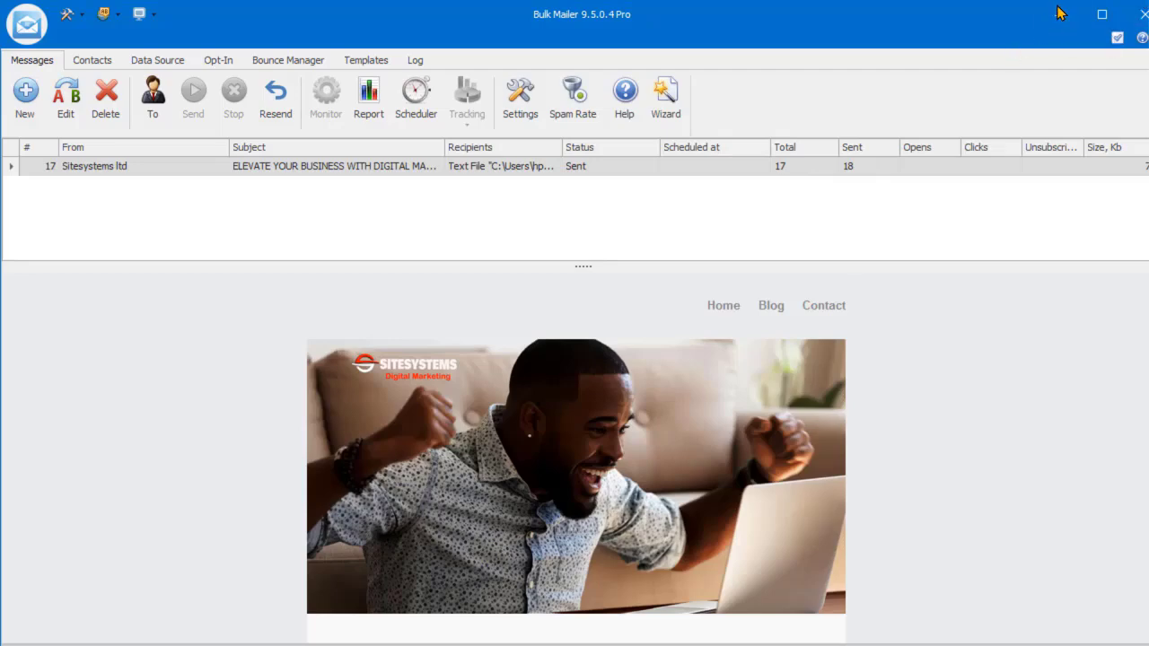
# Switch to Chrome with one of the saved profiles and open its Gmail to check for the sent message.
pyautogui.press('super')
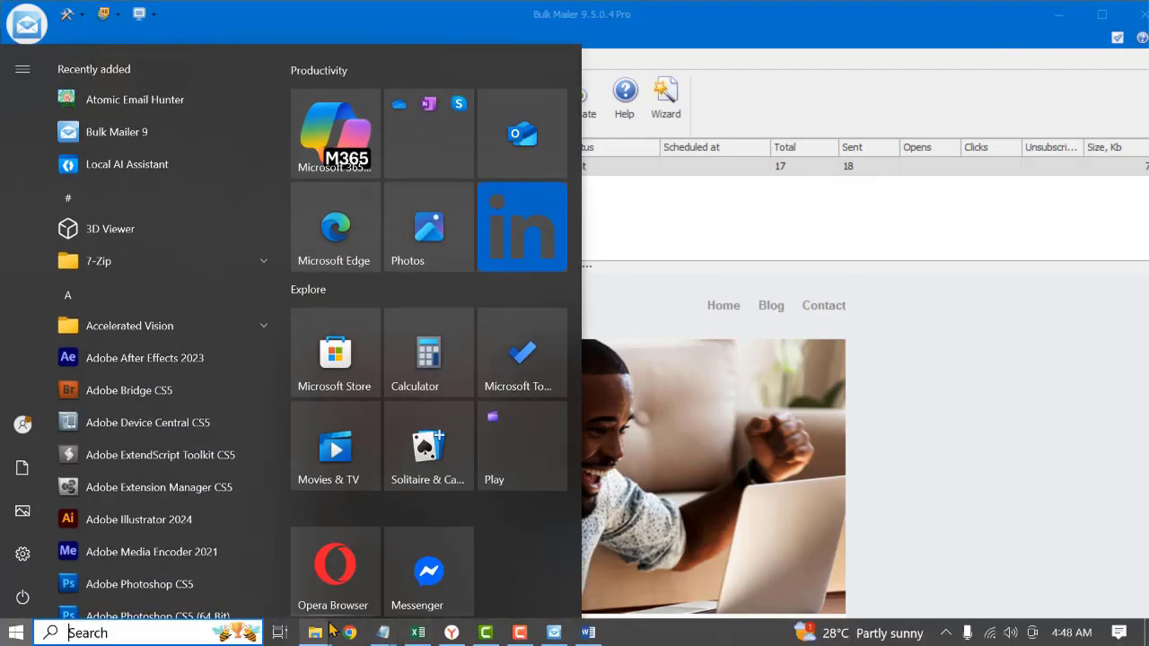
pyautogui.click(734, 375)
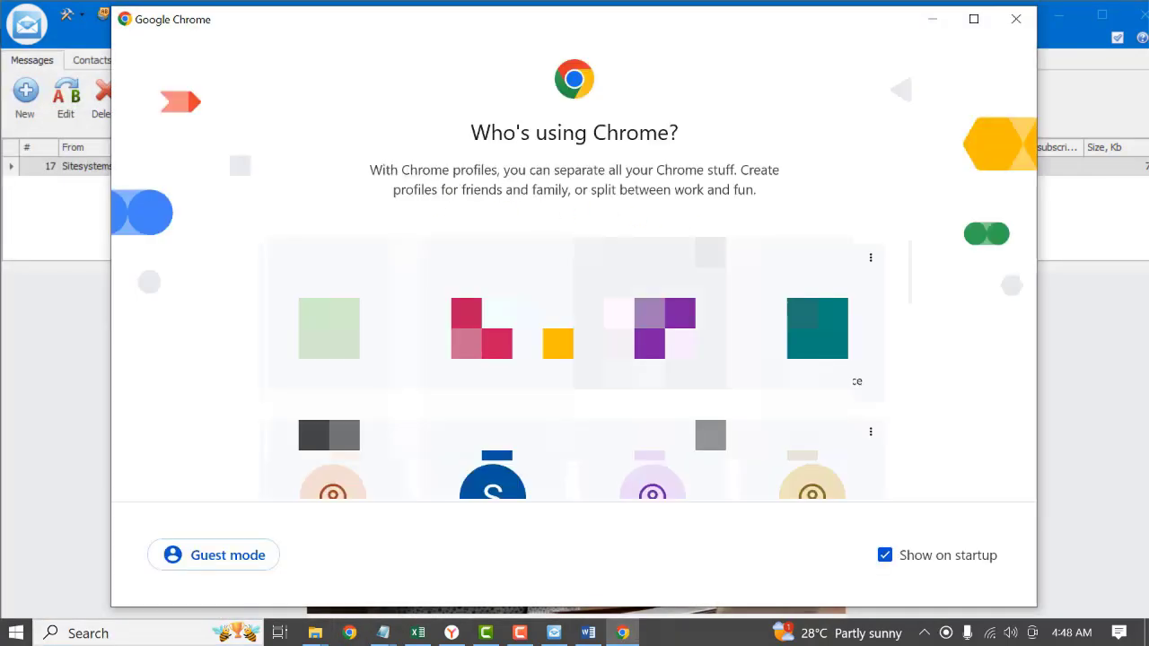
pyautogui.scroll(-2, 867, 376)
pyautogui.scroll(-3, 867, 377)
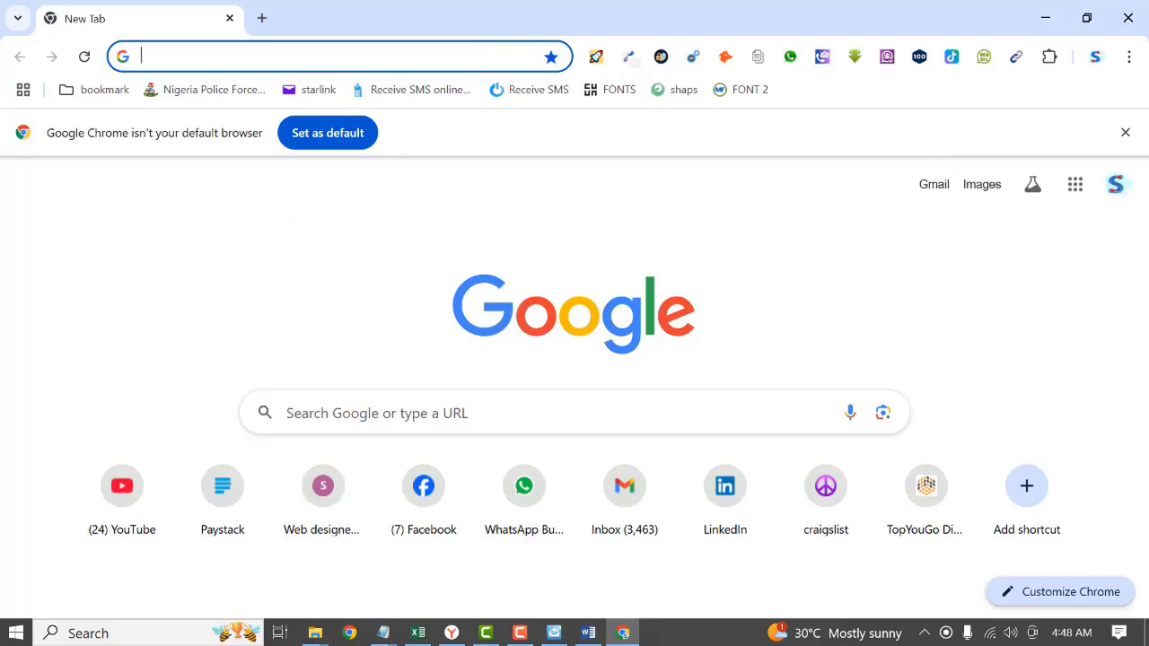
pyautogui.click(936, 185)
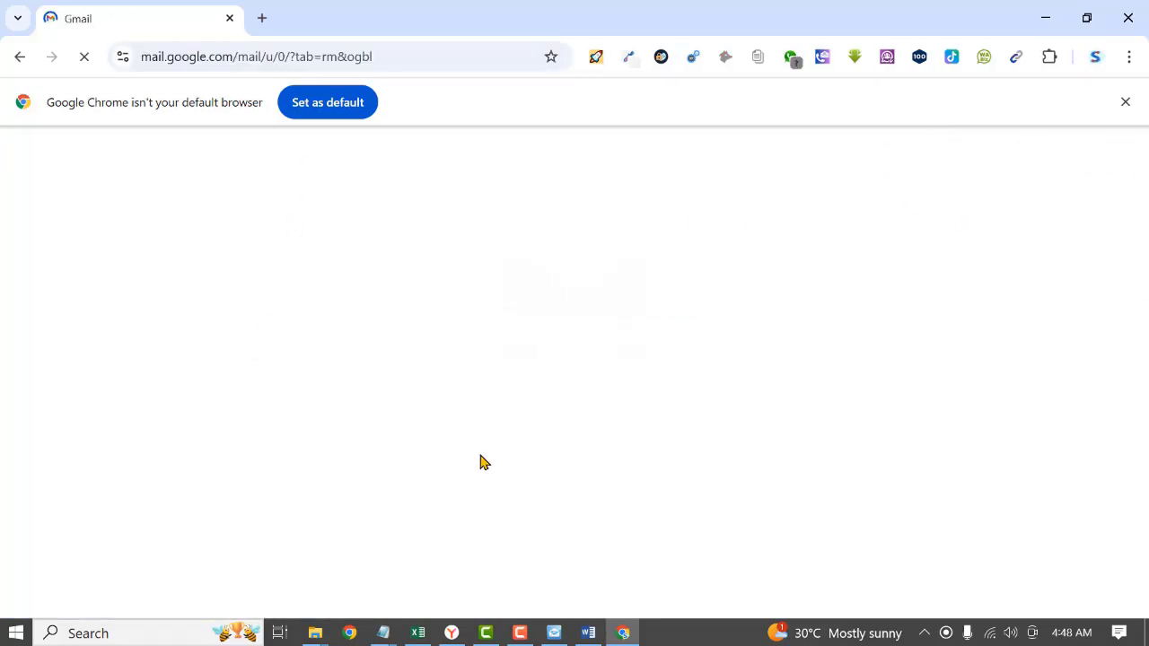
# Open Chrome with a different profile and load its Gmail inbox to check that the campaign email arrived.
pyautogui.press('super')
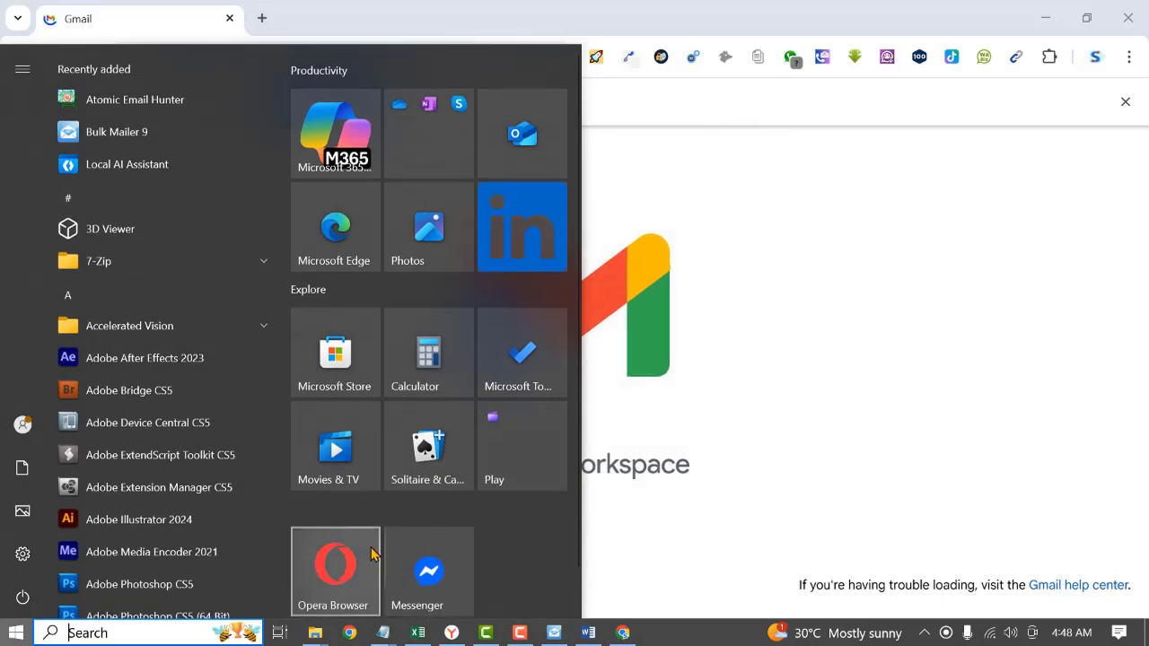
pyautogui.click(350, 633)
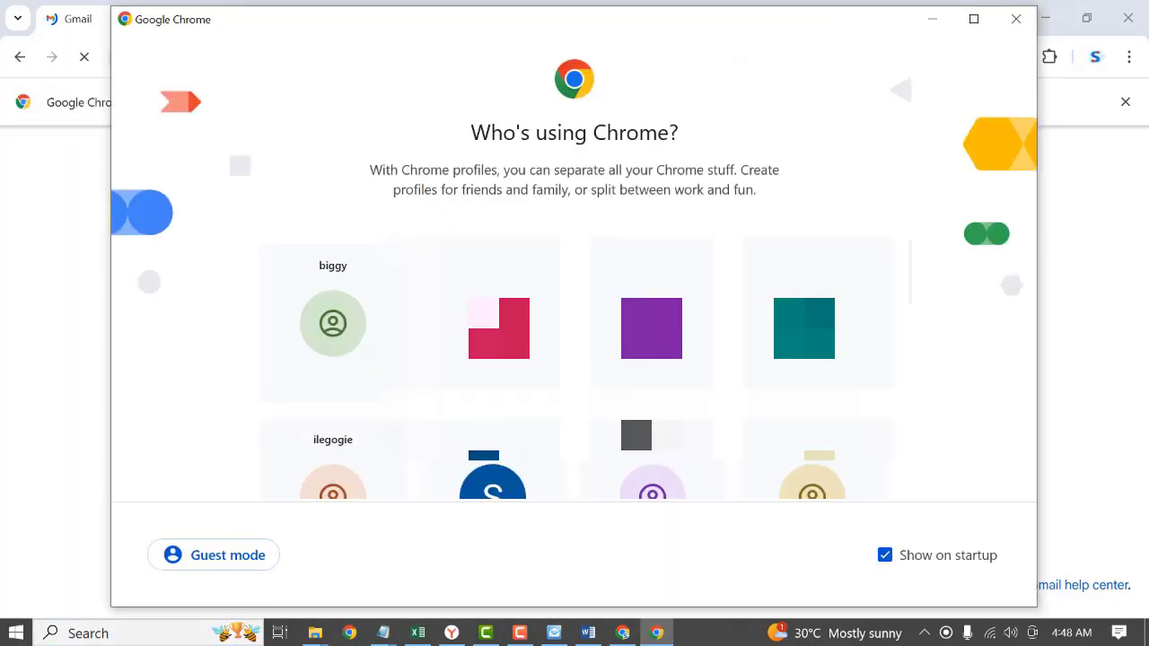
pyautogui.click(651, 328)
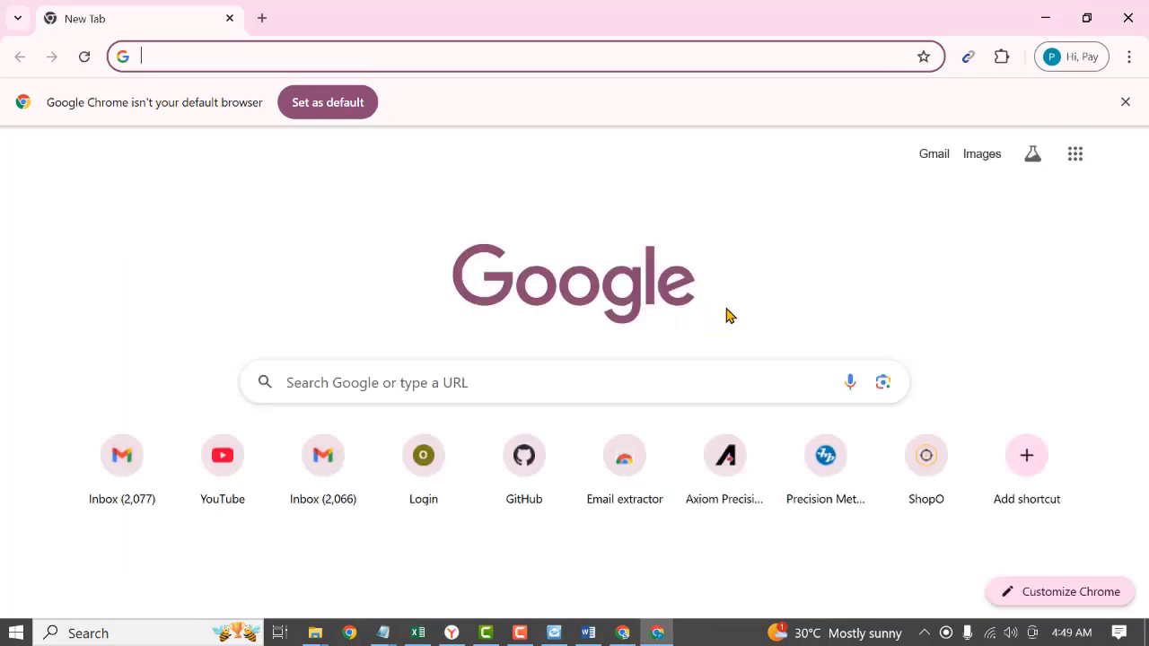
pyautogui.click(332, 498)
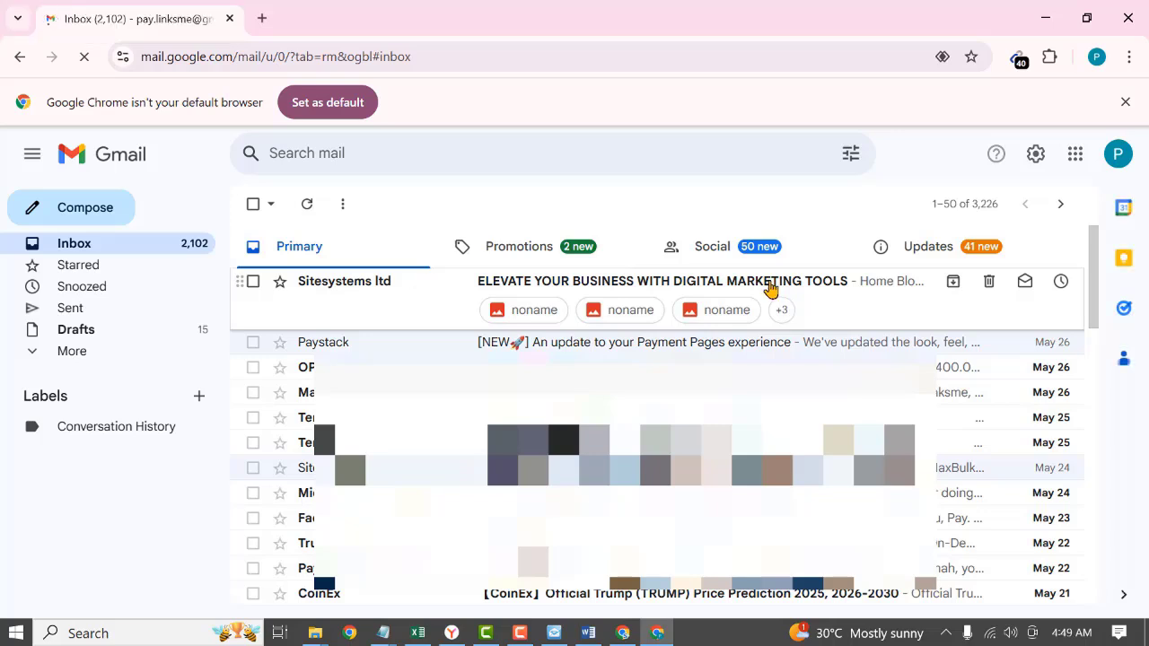
# Open the received email "ELEVATE YOUR BUSINESS WITH DIGITAL MARKETING TOOLS" and review its layout down to the Special Offer section and back to the header picture.
pyautogui.click(765, 289)
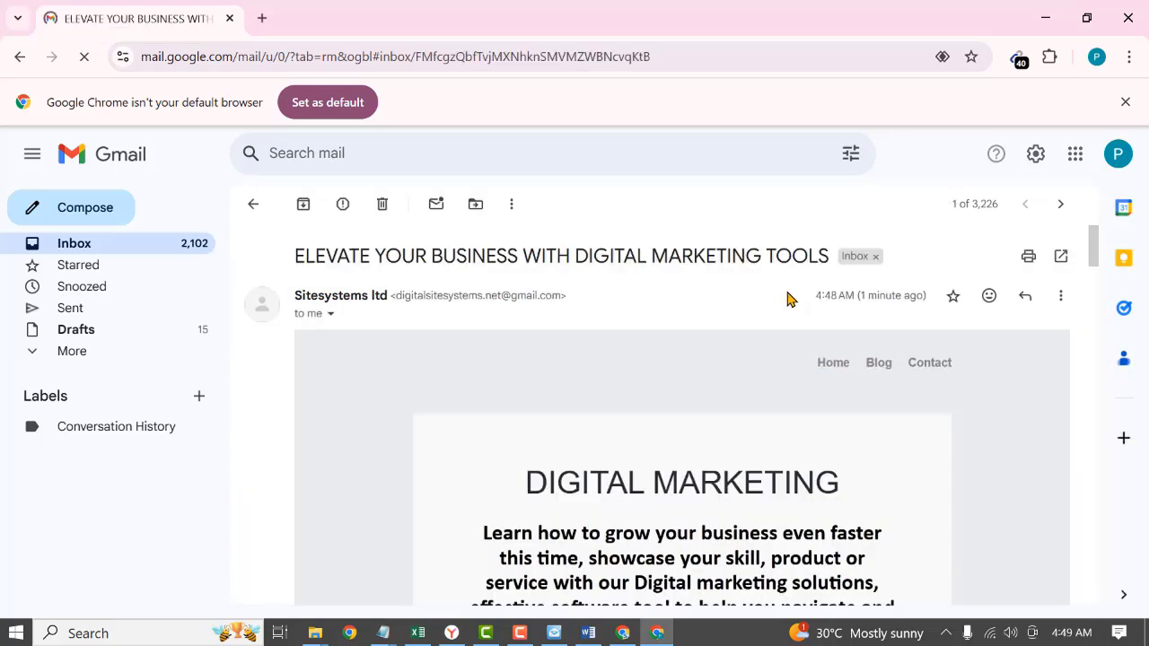
pyautogui.scroll(-3, 1053, 411)
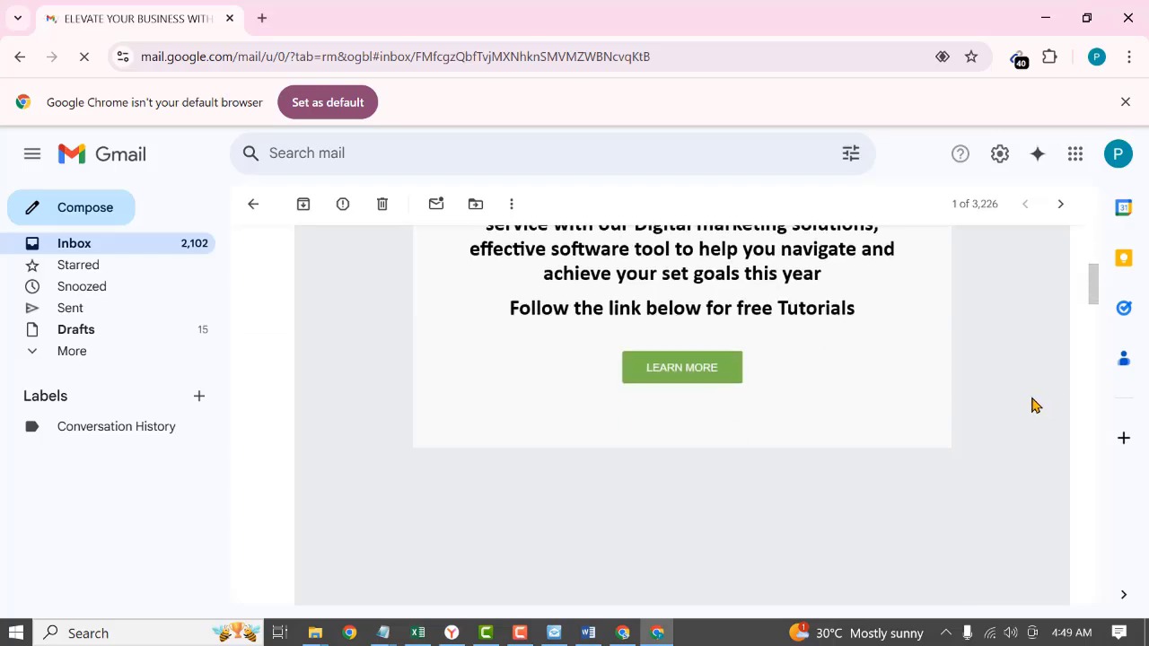
pyautogui.scroll(5, 1032, 404)
pyautogui.scroll(-5, 1032, 407)
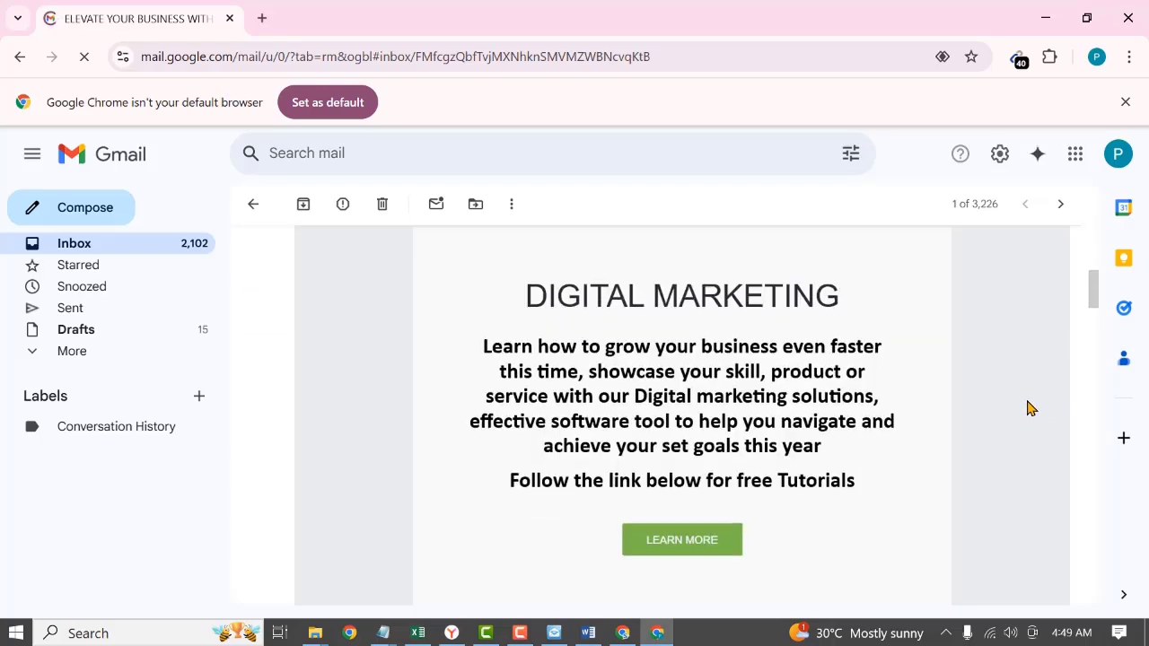
pyautogui.scroll(-10, 1020, 408)
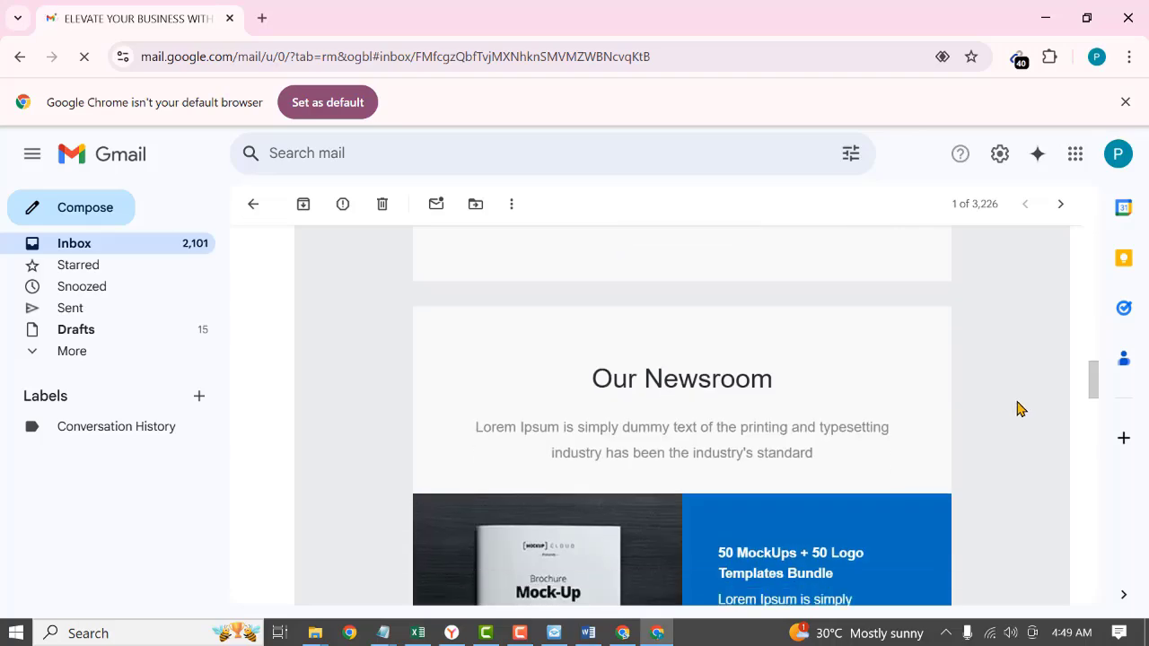
pyautogui.scroll(-5, 1012, 410)
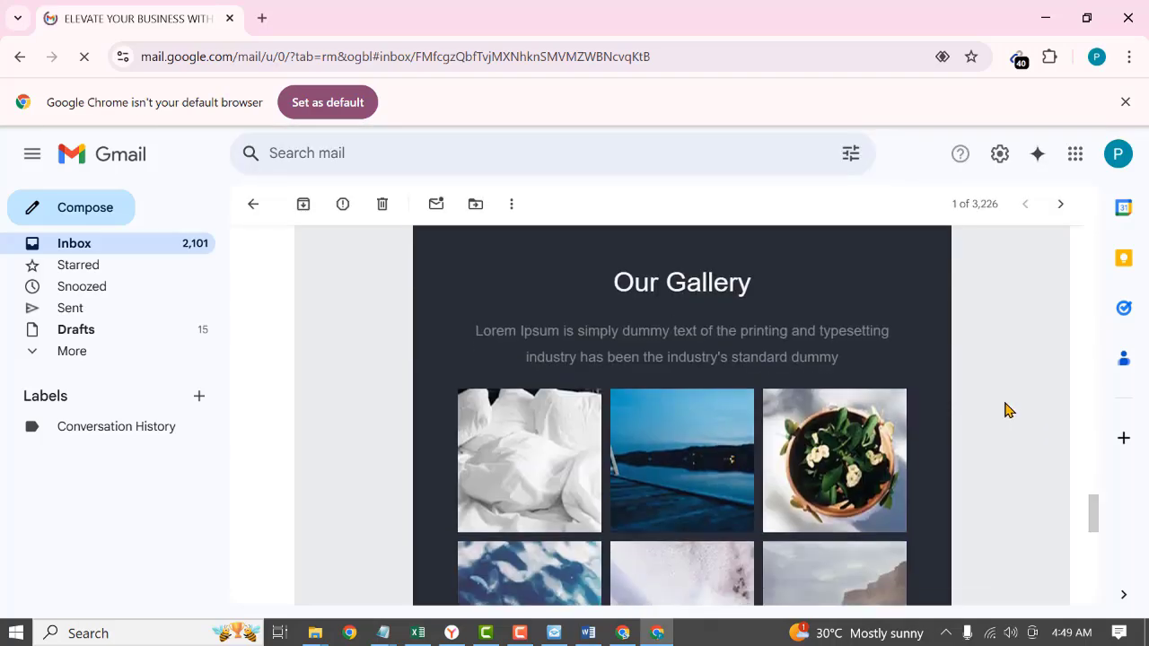
pyautogui.scroll(-5, 997, 420)
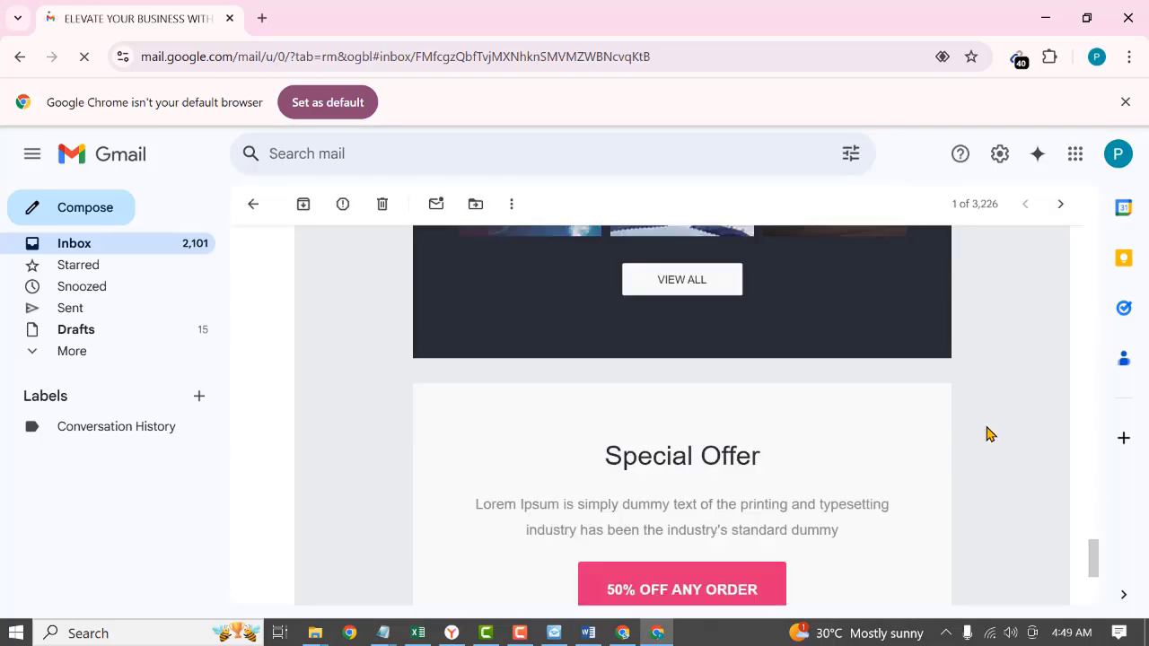
pyautogui.scroll(5, 980, 431)
pyautogui.scroll(10, 987, 359)
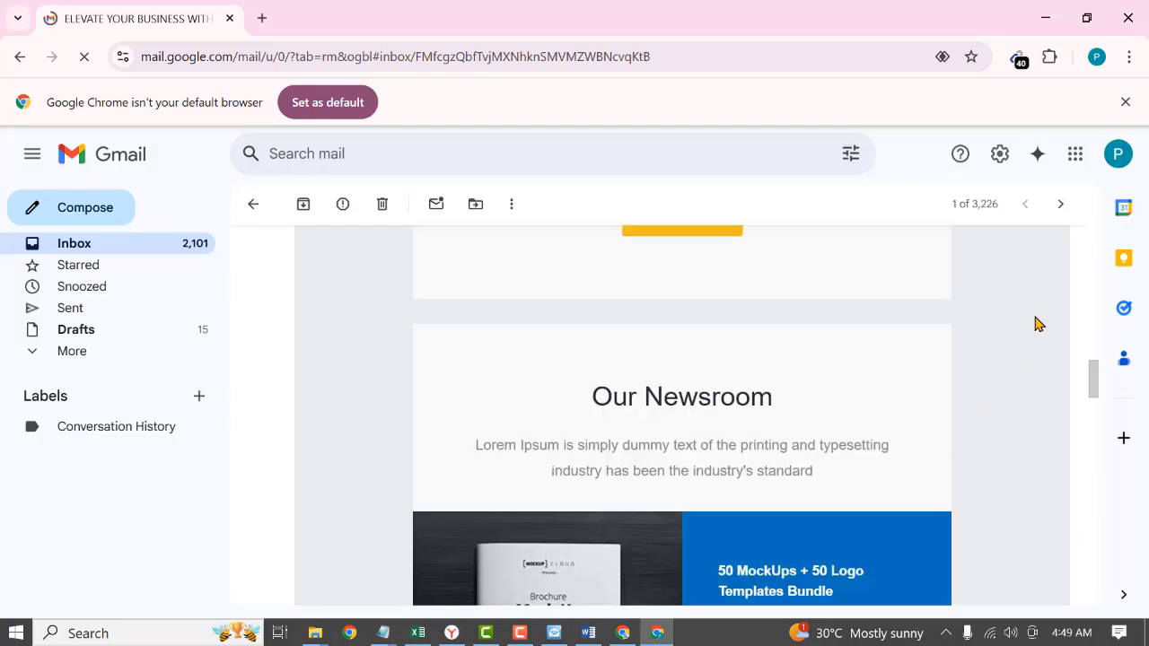
pyautogui.scroll(5, 969, 292)
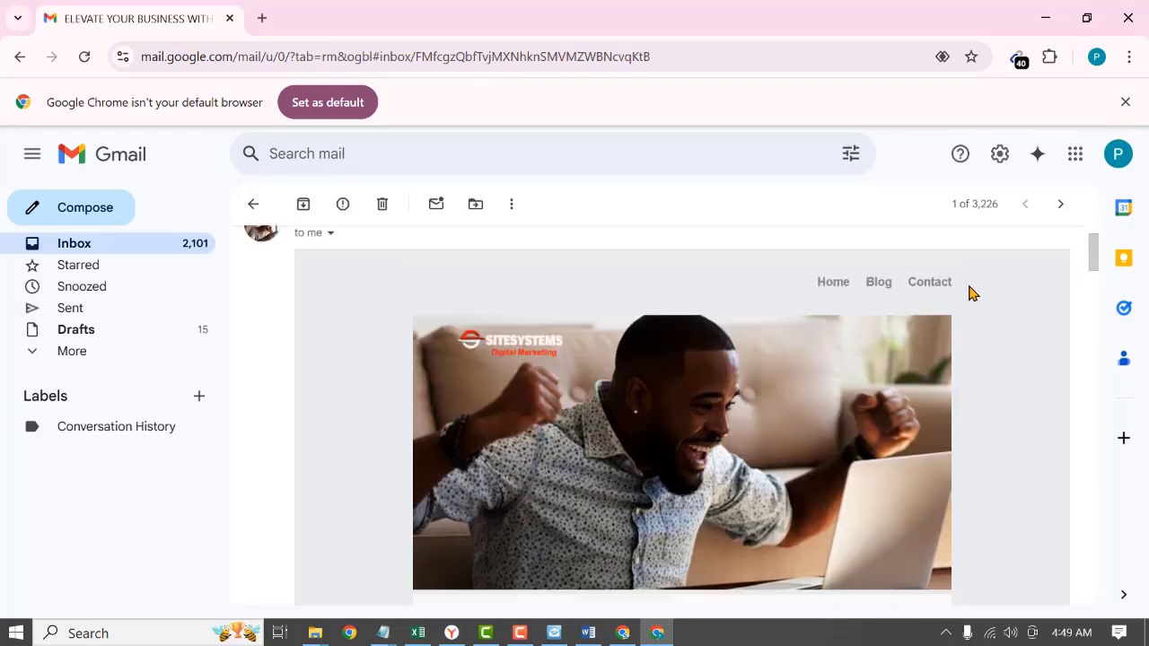
# Test the email's Home link and look through the Sitesystems website it leads to.
pyautogui.click(841, 363)
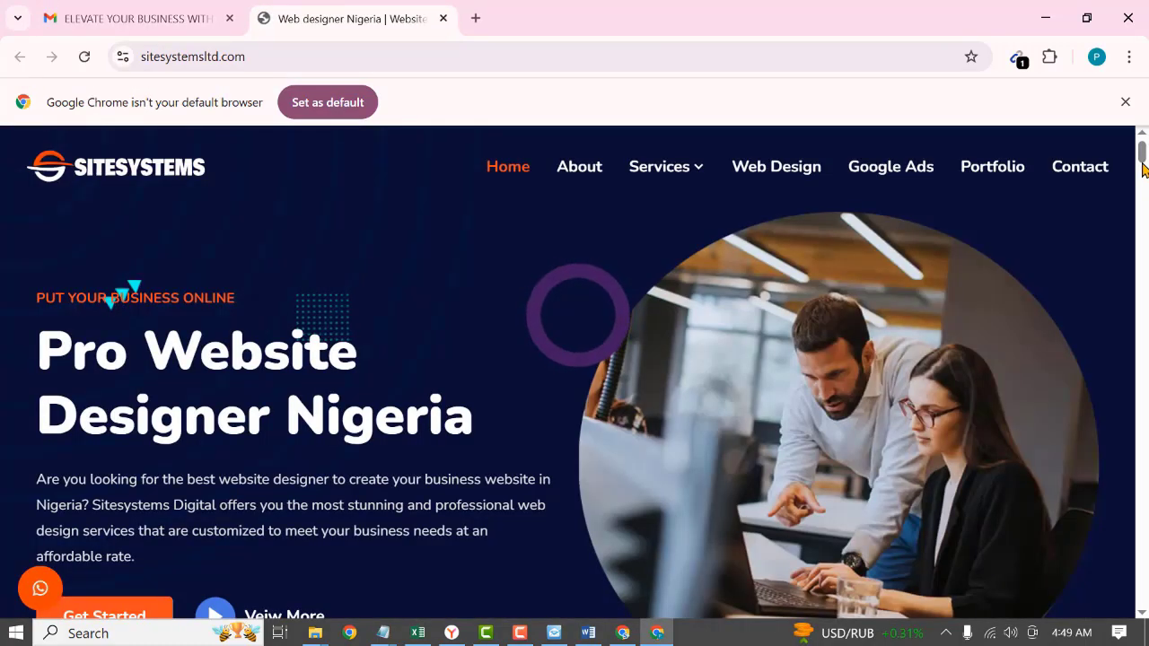
pyautogui.click(1138, 227)
pyautogui.moveTo(1138, 227); pyautogui.dragTo(1142, 183)
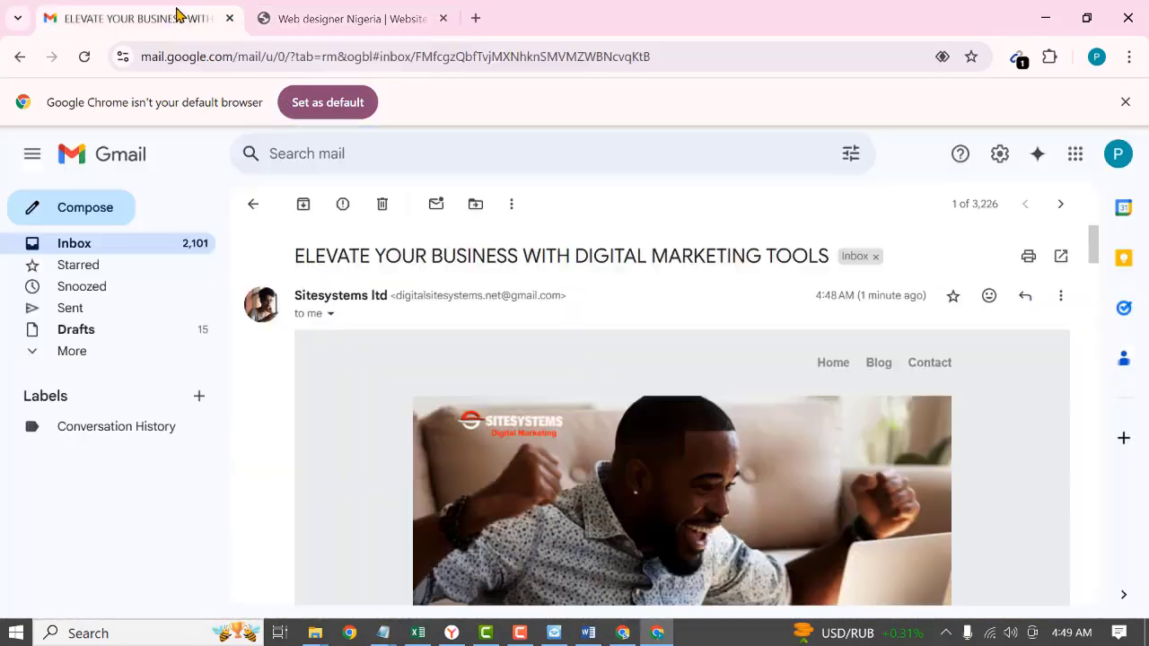
# Return to the email, test its LEARN MORE link and look through the linked YouTube playlist.
pyautogui.click(169, 17)
pyautogui.scroll(-4, 924, 417)
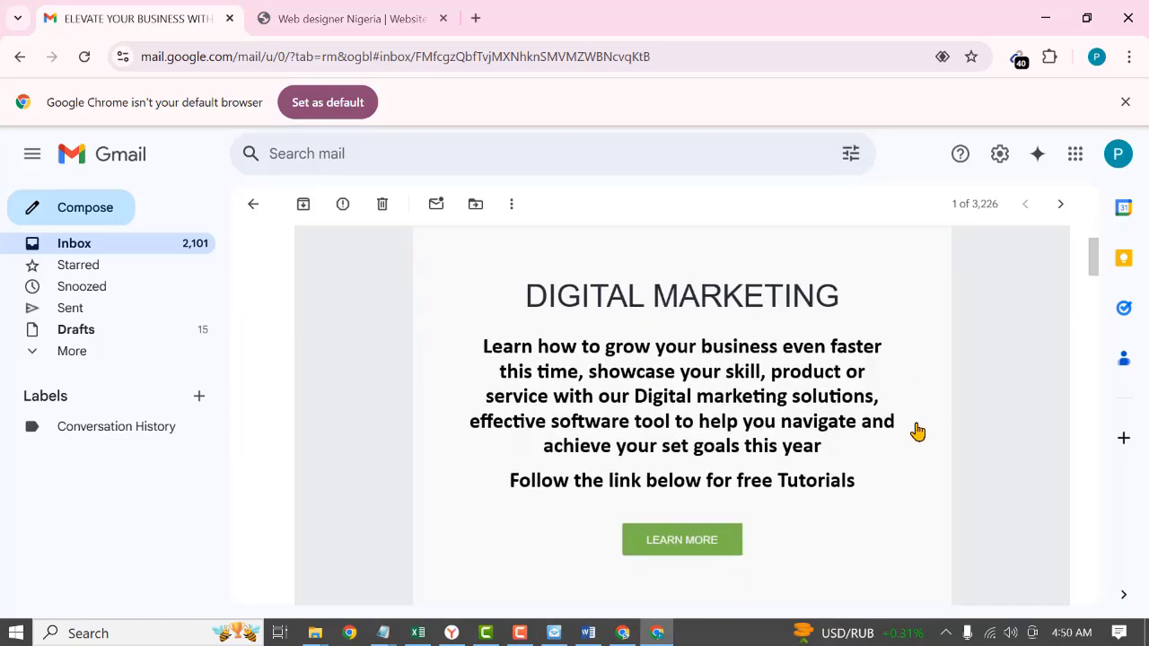
pyautogui.click(688, 540)
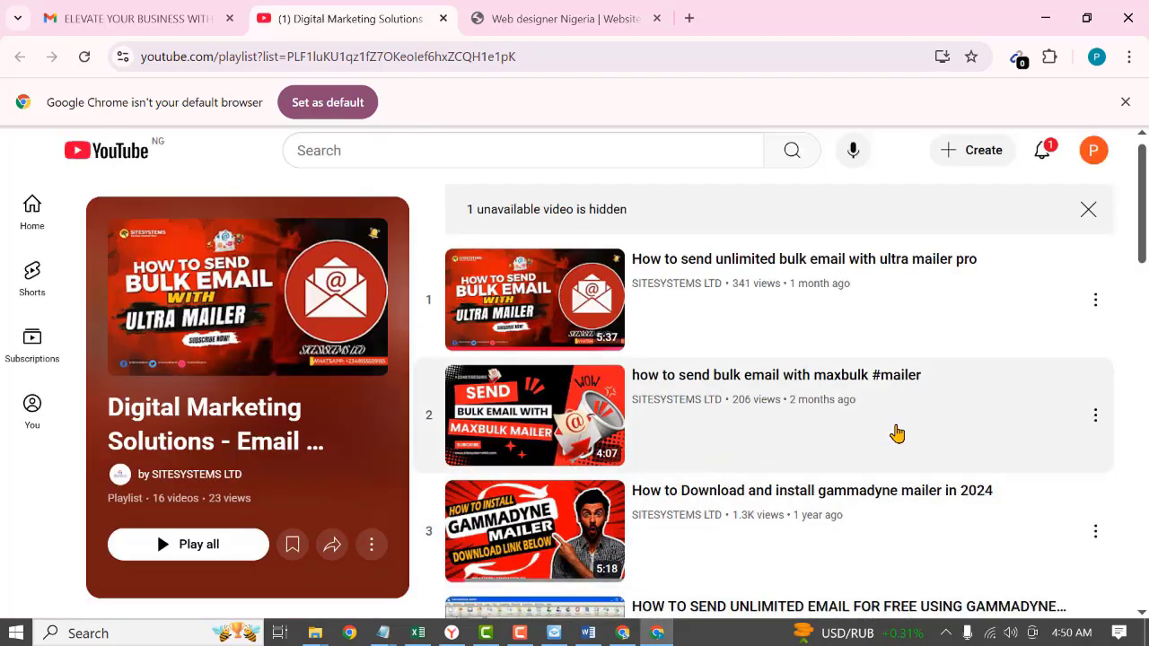
pyautogui.scroll(-8, 889, 438)
pyautogui.scroll(8, 862, 440)
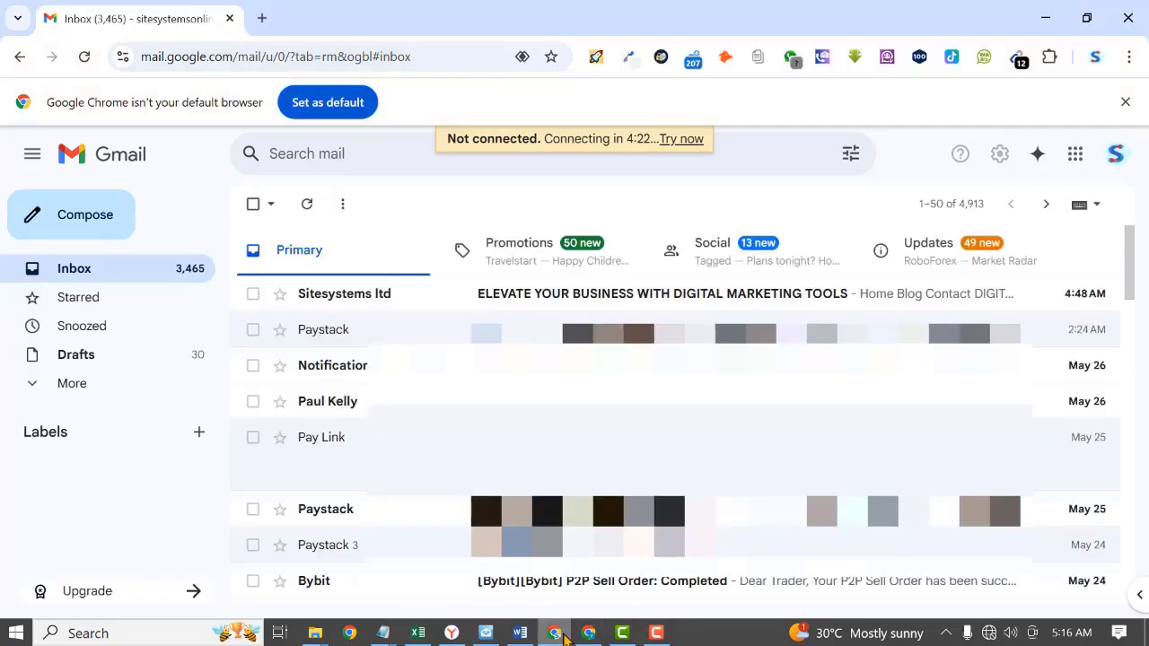
# In the other Chrome profile's Gmail inbox, open the Sitesystems ltd campaign email and check its content.
pyautogui.click(584, 631)
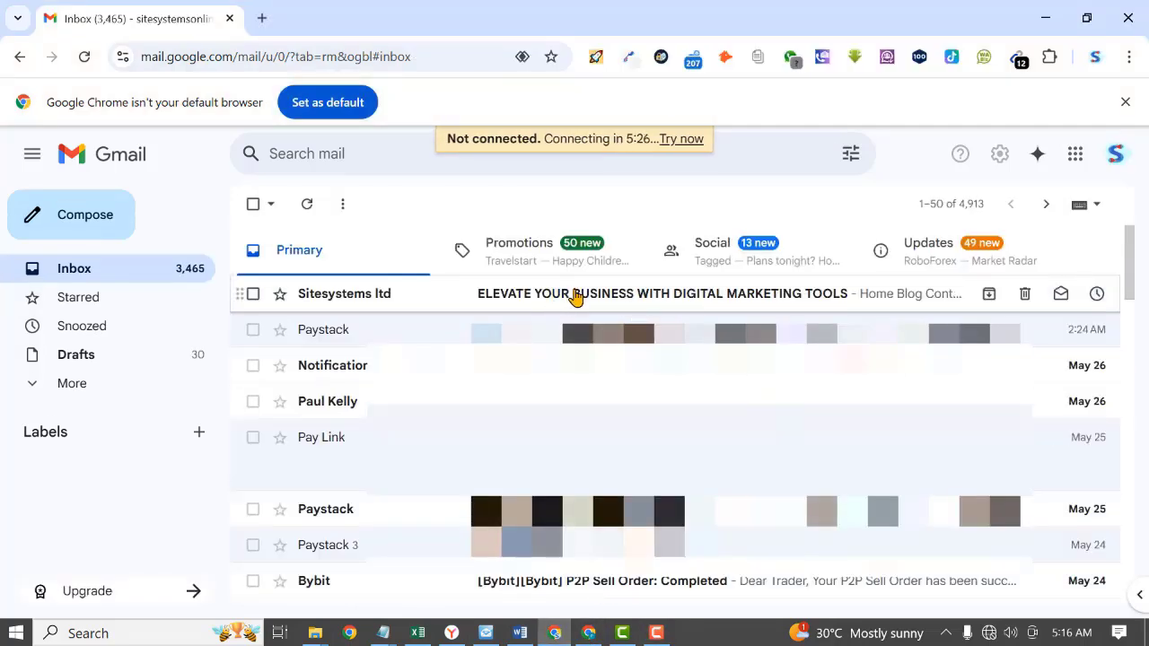
pyautogui.click(575, 296)
pyautogui.scroll(-6, 725, 344)
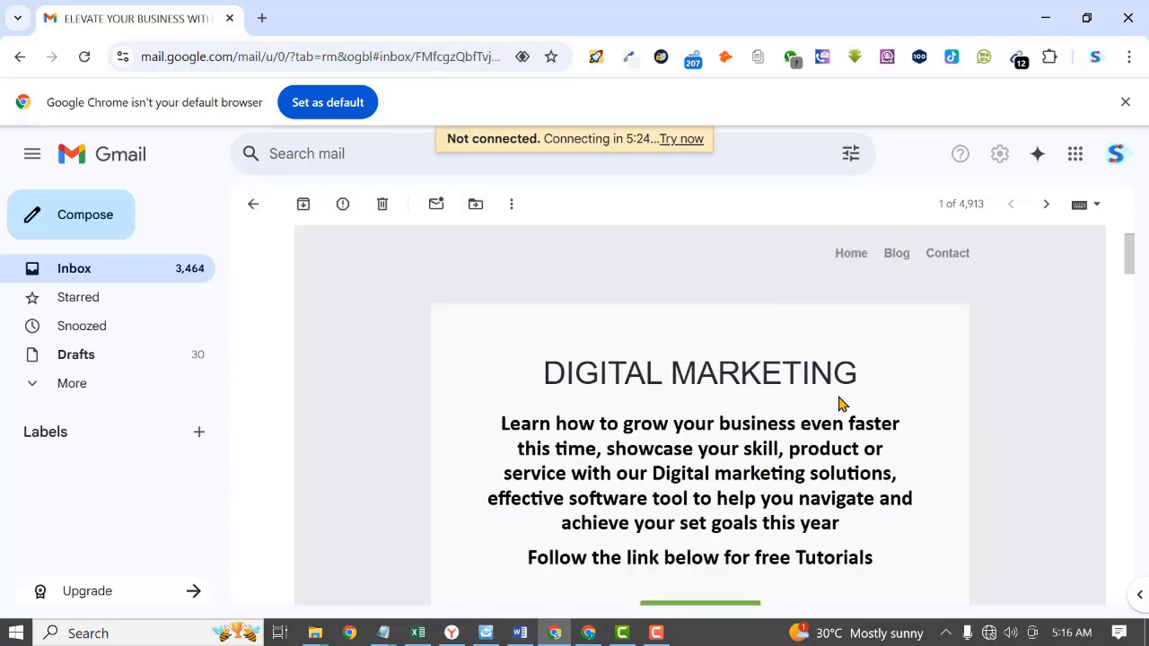
pyautogui.scroll(8, 993, 314)
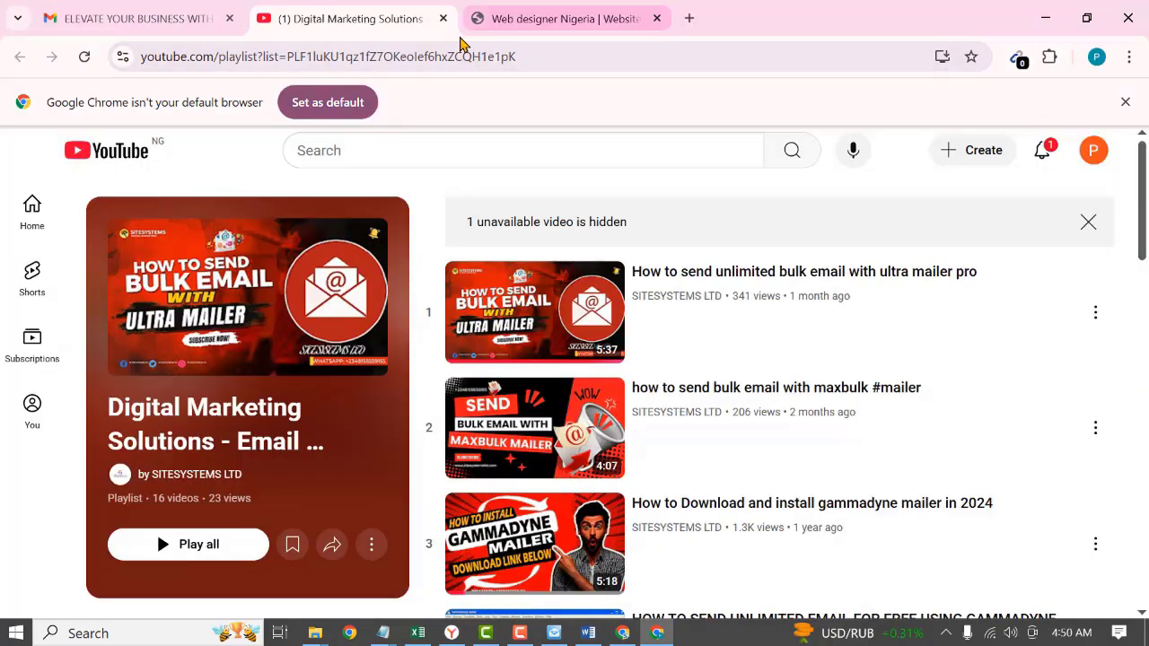
# Go back from the YouTube playlist to the received email and re-examine its header picture and DIGITAL MARKETING section.
pyautogui.click(134, 18)
pyautogui.scroll(5, 815, 459)
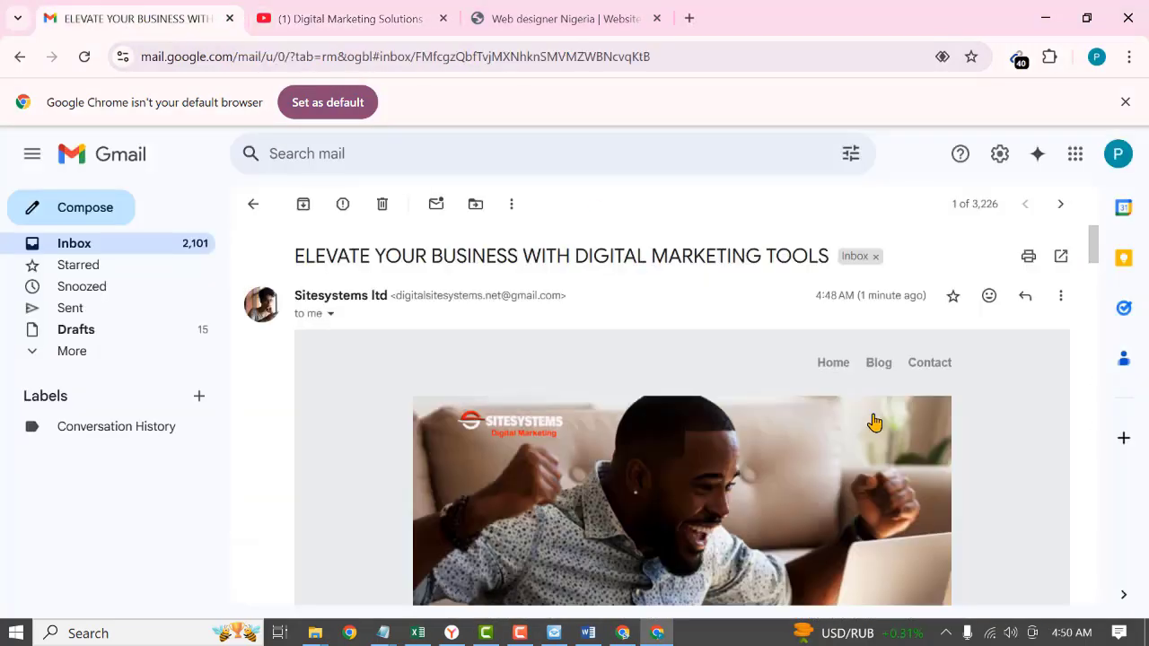
pyautogui.scroll(-10, 886, 418)
pyautogui.scroll(5, 849, 467)
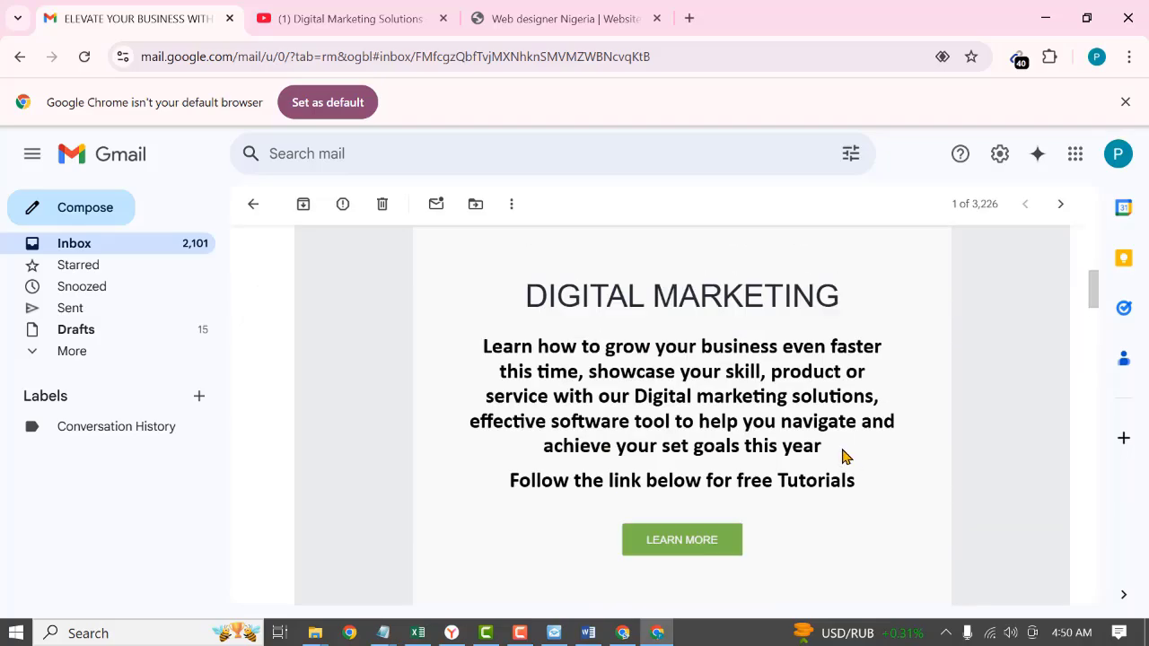